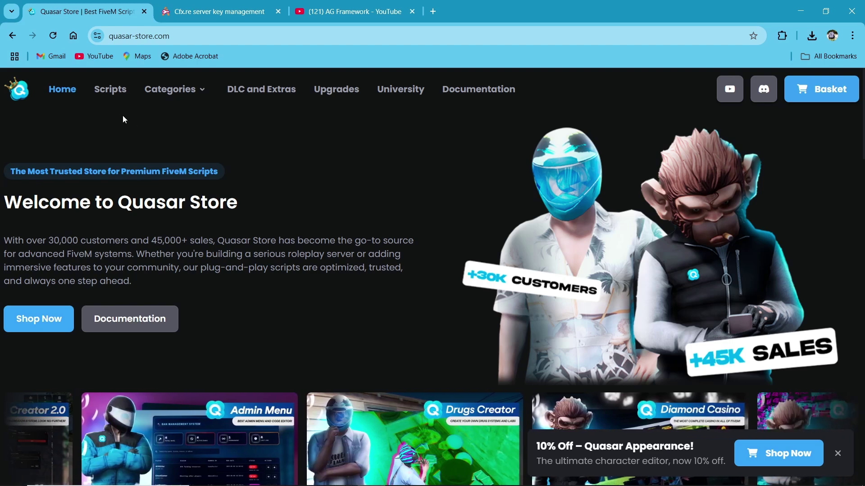
# Step: Open the Drugs Creator product page from the Quasar Store's scripts catalogue
pyautogui.click(110, 94)
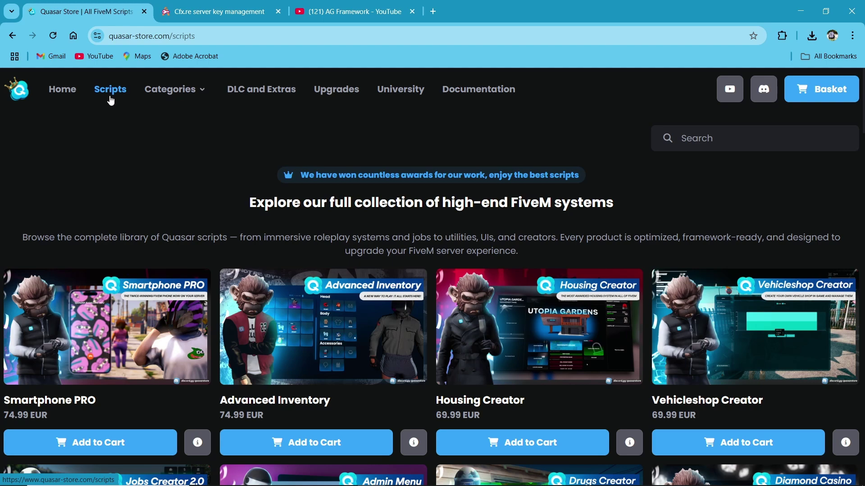
pyautogui.scroll(-3, 111, 101)
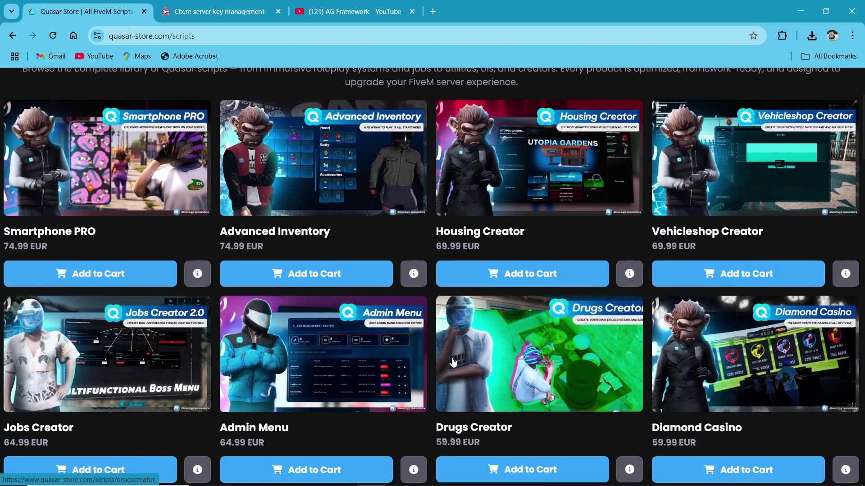
pyautogui.click(539, 387)
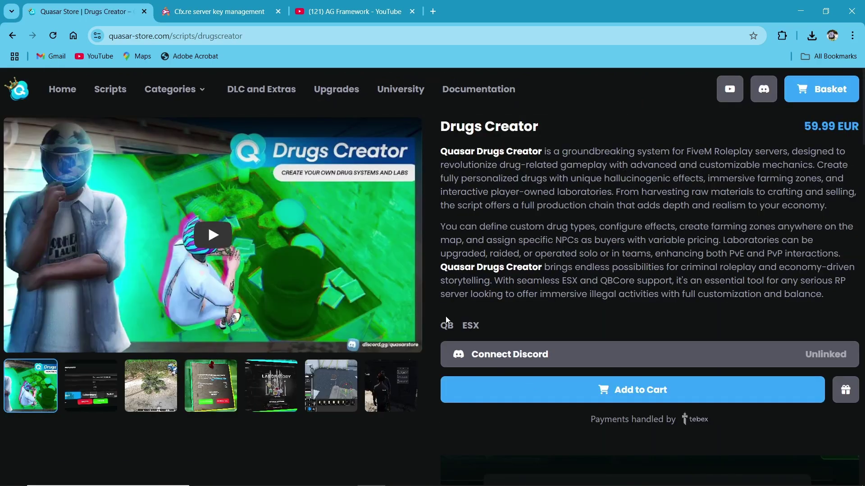
# Step: Review the Drugs Creator feature sections, then add the script to the basket and proceed to checkout
pyautogui.scroll(-7, 485, 294)
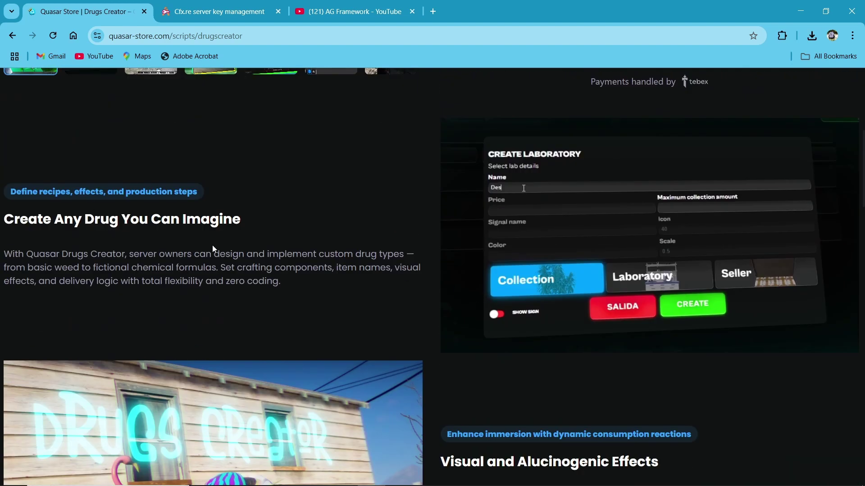
pyautogui.scroll(-4, 214, 248)
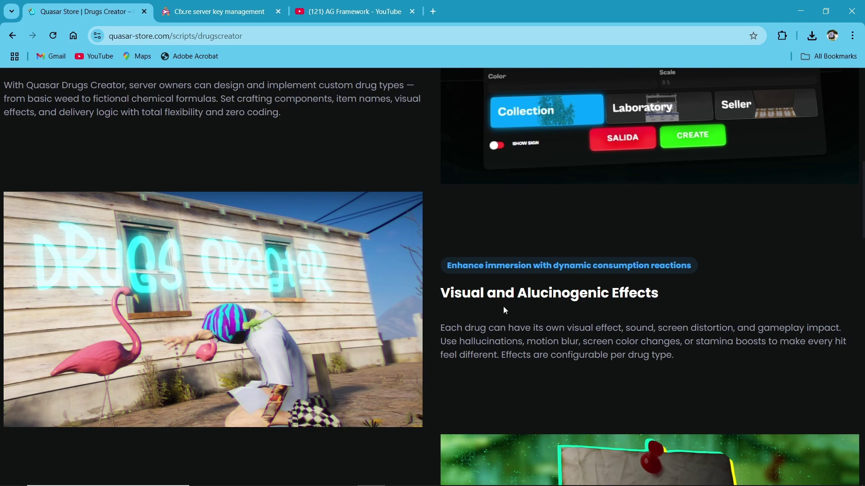
pyautogui.scroll(-8, 504, 306)
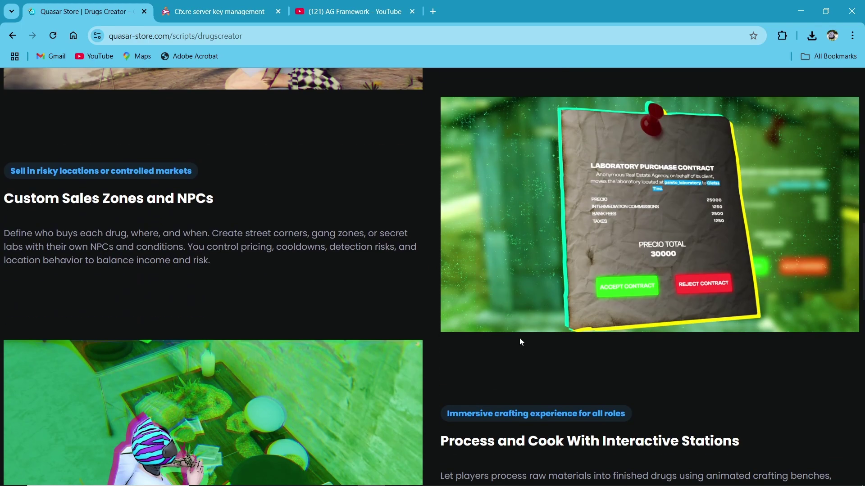
pyautogui.scroll(-4, 519, 338)
pyautogui.scroll(-15, 573, 311)
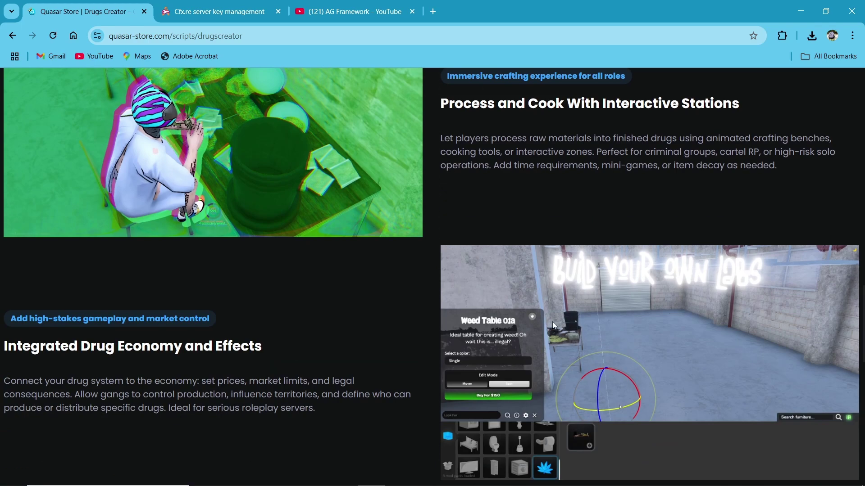
pyautogui.scroll(20, 569, 255)
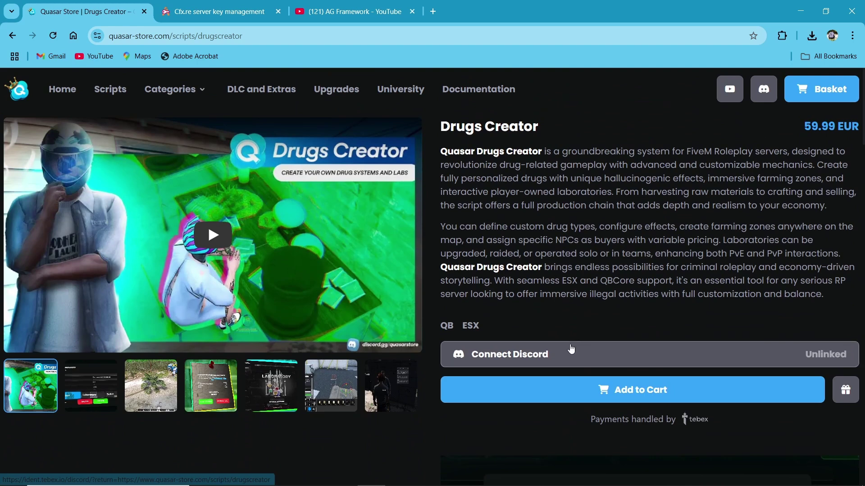
pyautogui.click(581, 388)
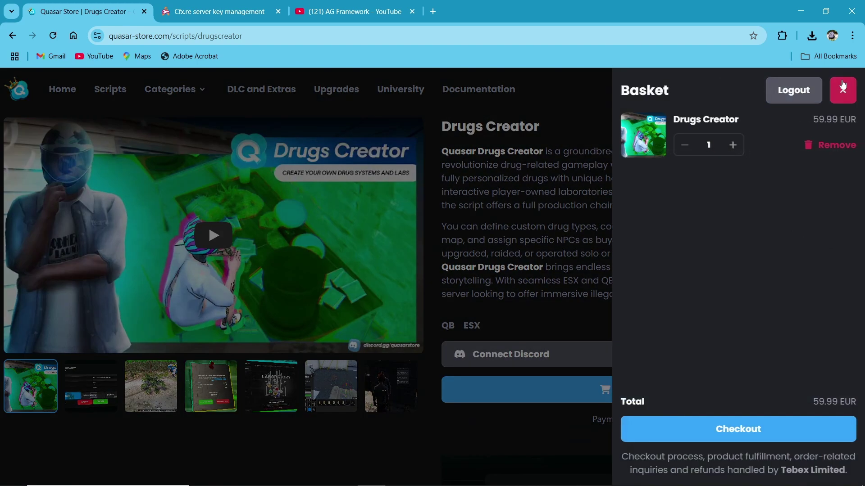
pyautogui.click(724, 427)
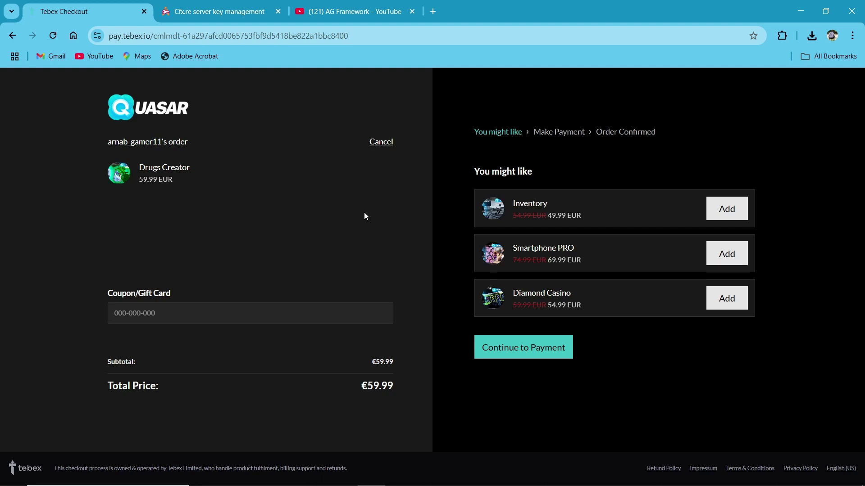
# Step: Download the Drugs Creator asset from Cfx.re Keymaster and extract the [drugs-creator].pack.zip archive in the Pictures folder
pyautogui.click(213, 11)
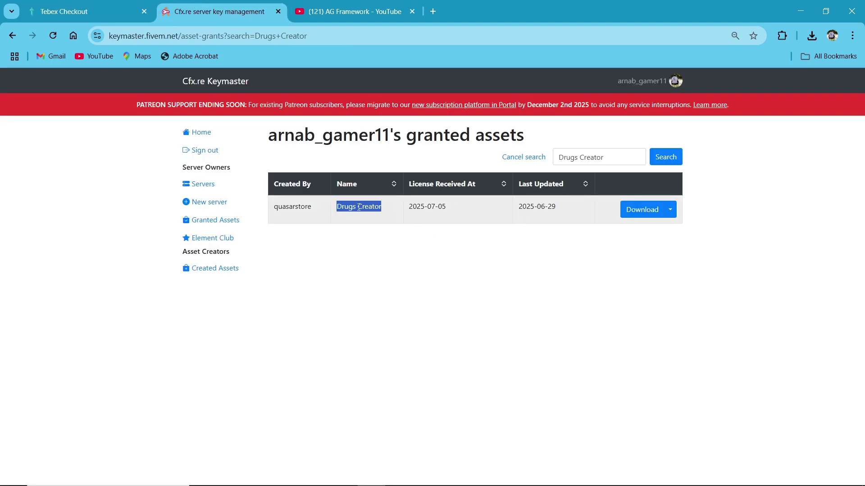
pyautogui.click(632, 218)
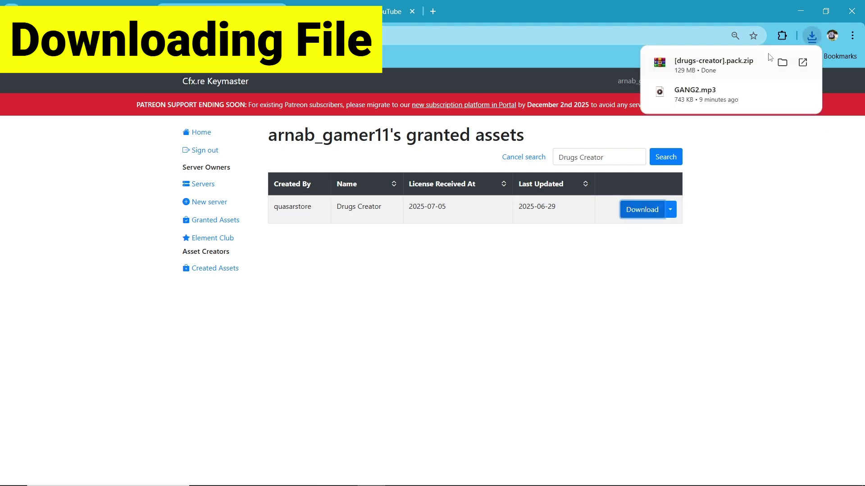
pyautogui.click(782, 65)
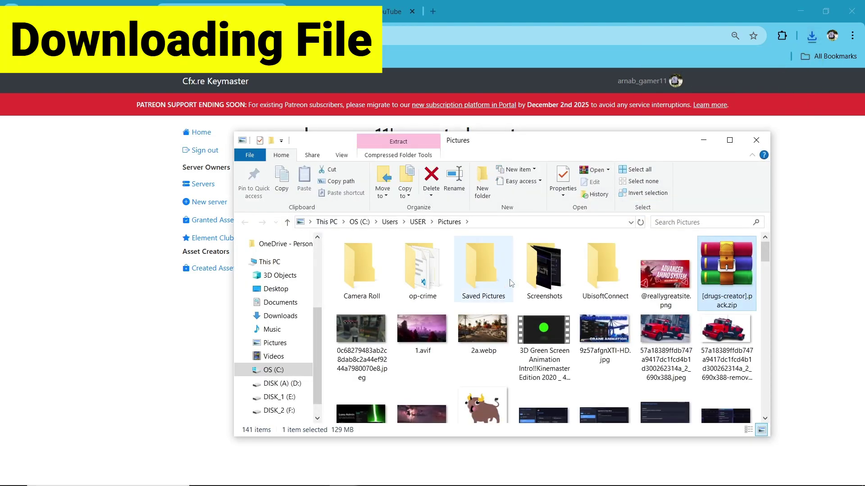
pyautogui.rightClick(722, 280)
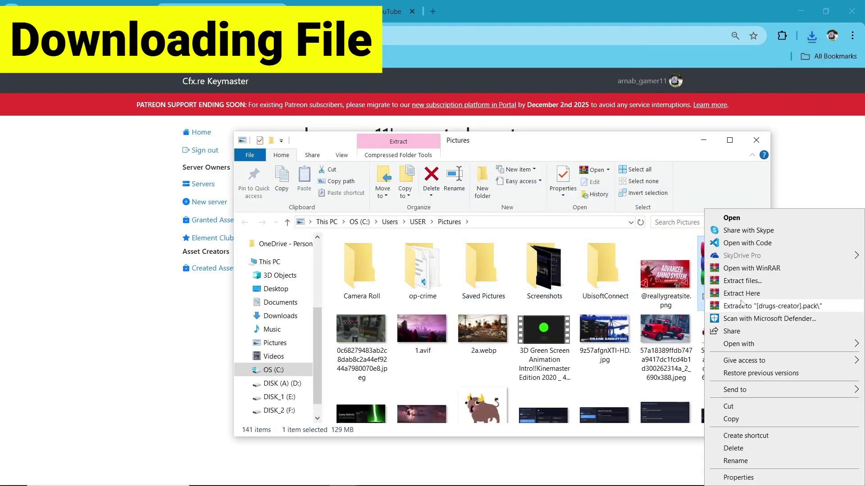
pyautogui.click(742, 304)
# Step: Copy the extracted [drugs-creator] folder into the Narco City server's resources folder
pyautogui.click(368, 285)
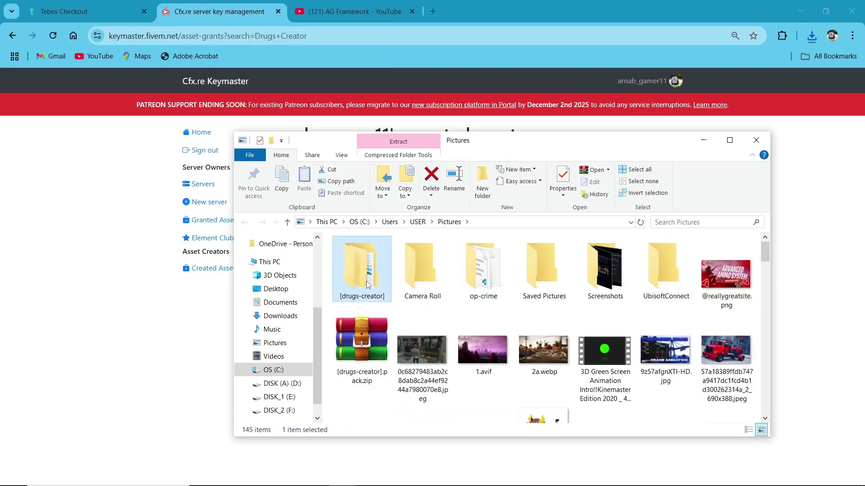
pyautogui.hotkey('ctrl', 'c')
pyautogui.scroll(1, 277, 315)
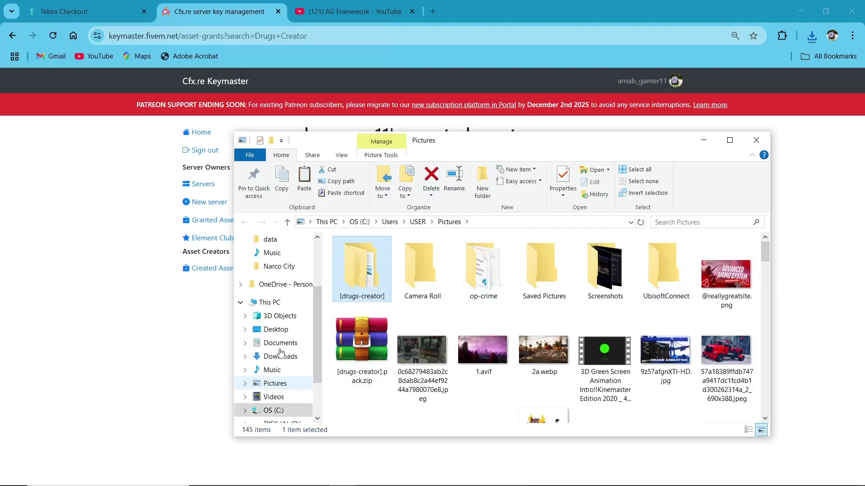
pyautogui.click(278, 266)
pyautogui.doubleClick(365, 282)
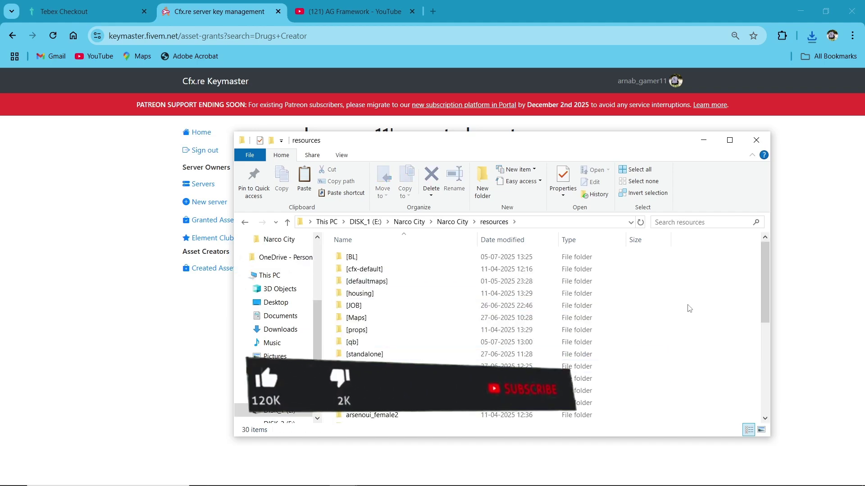
pyautogui.hotkey('ctrl', 'v')
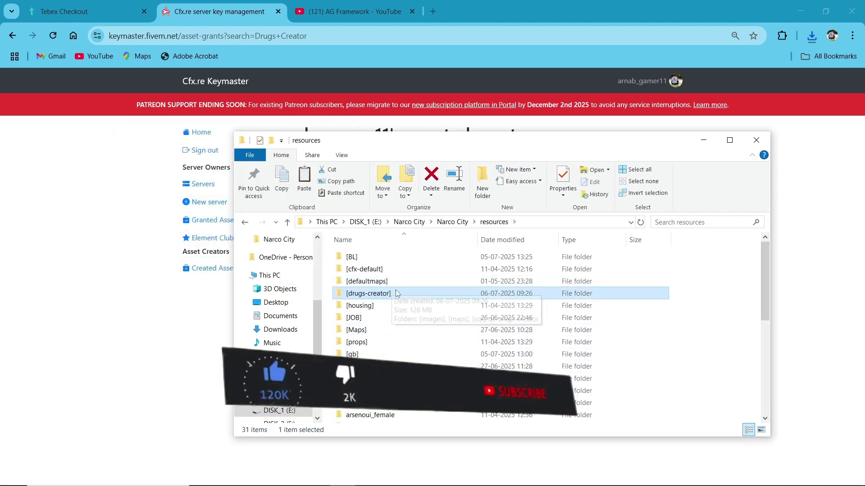
# Step: Open qb.sql from the [sql] folder inside [drugs-creator] in the code editor and copy all of its code
pyautogui.doubleClick(396, 293)
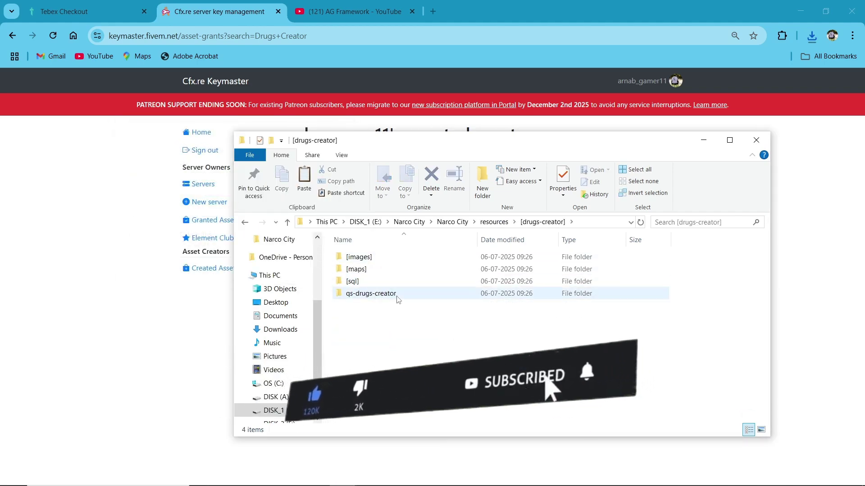
pyautogui.doubleClick(355, 282)
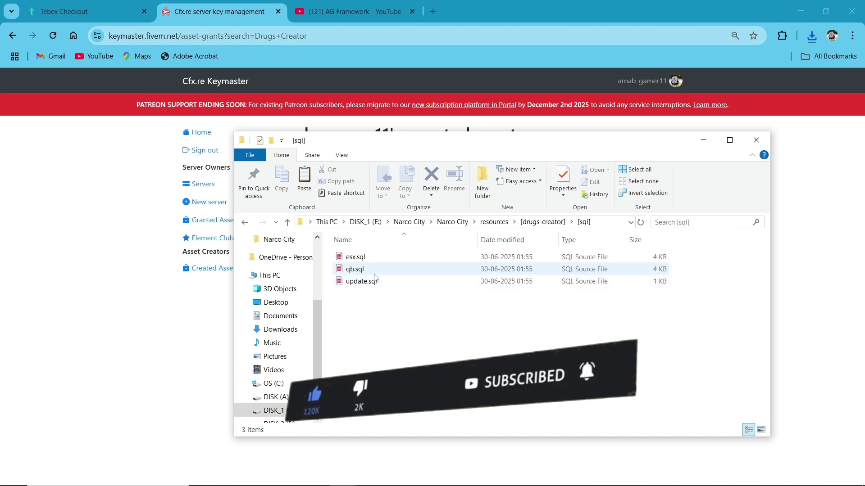
pyautogui.click(374, 269)
pyautogui.rightClick(374, 270)
pyautogui.click(423, 258)
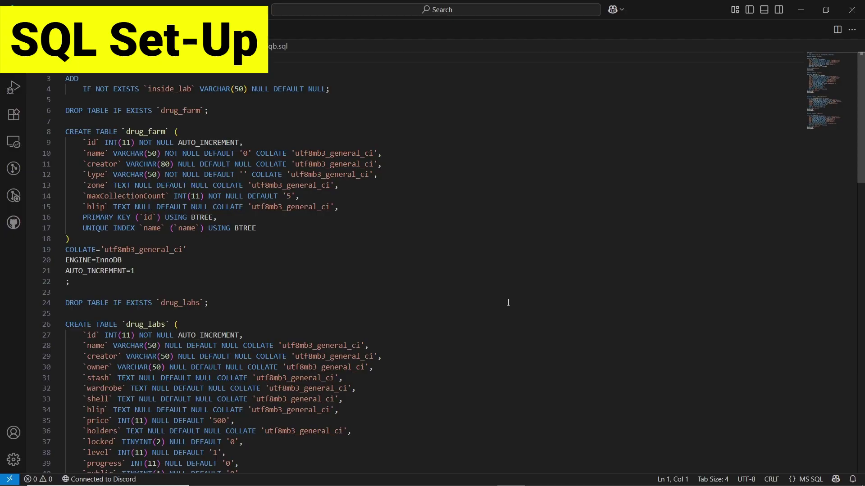
pyautogui.hotkey('ctrl', 'a')
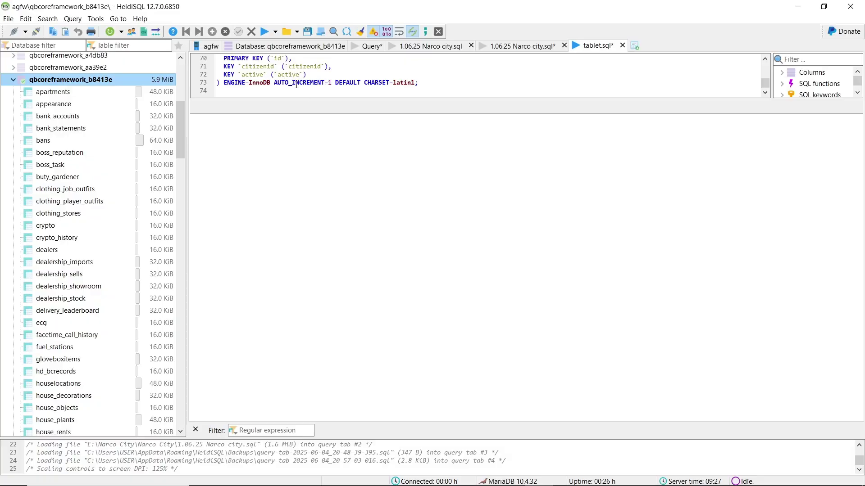
# Step: In HeidiSQL, replace the tablet.sql query with the qb.sql code and execute it on qbcoreframework_b8413e, then refresh the database list and close HeidiSQL
pyautogui.hotkey('ctrl', 'a')
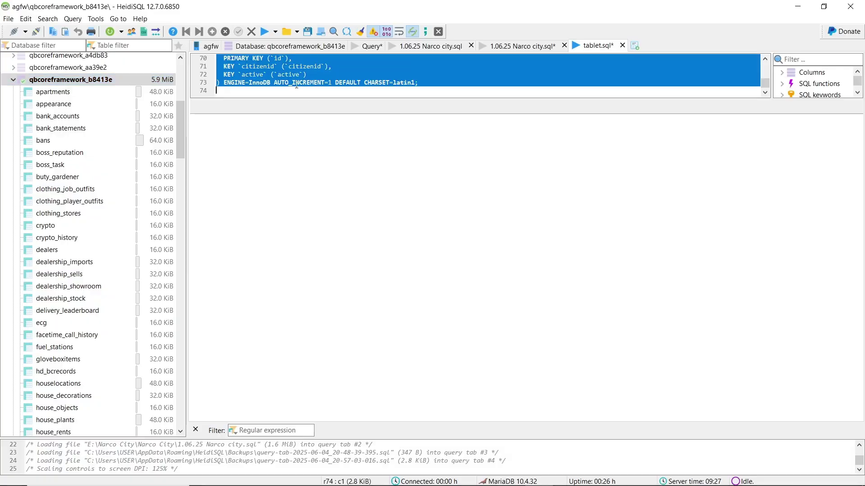
pyautogui.hotkey('ctrl', 'v')
pyautogui.click(264, 32)
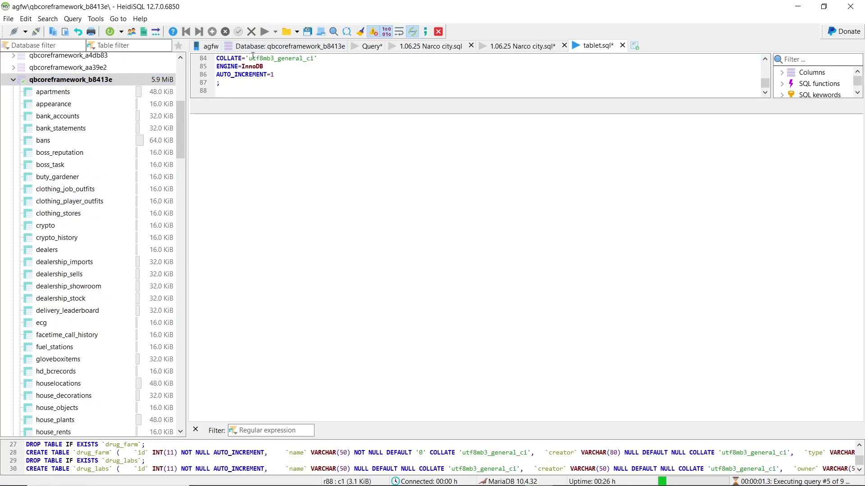
pyautogui.click(502, 263)
pyautogui.click(109, 32)
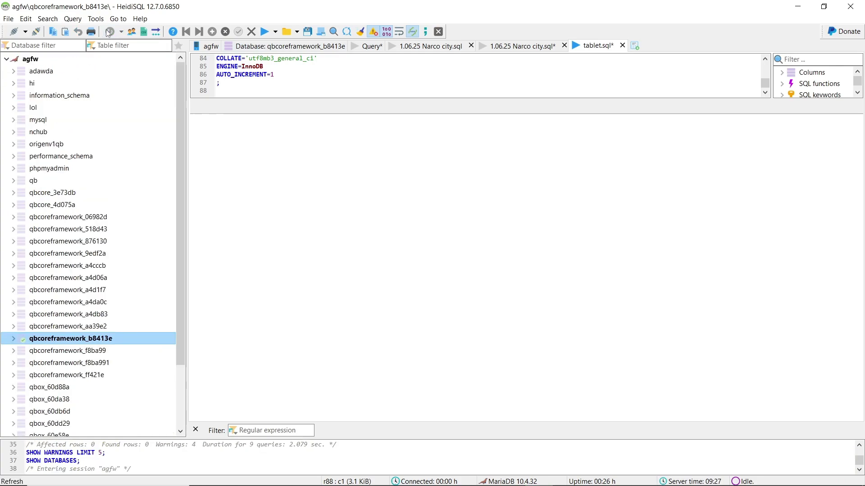
pyautogui.click(849, 9)
# Step: Close the code editor showing qb.sql and return to the [sql] folder
pyautogui.click(477, 267)
pyautogui.click(478, 267)
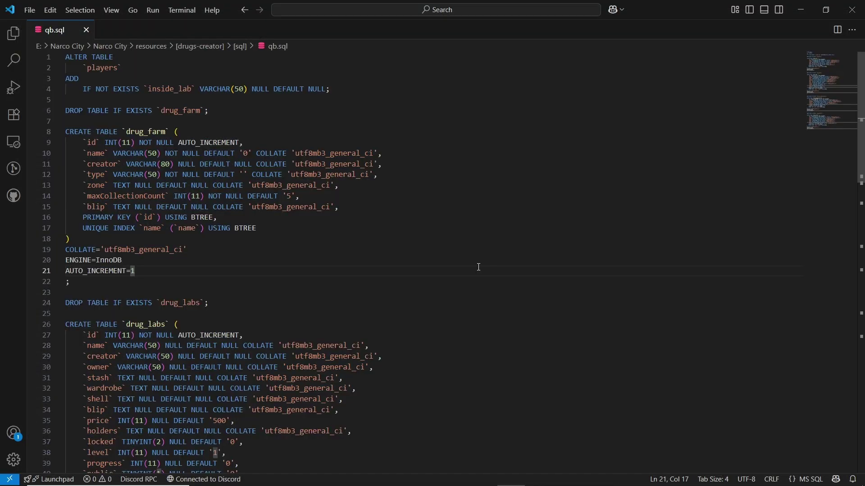
pyautogui.click(858, 6)
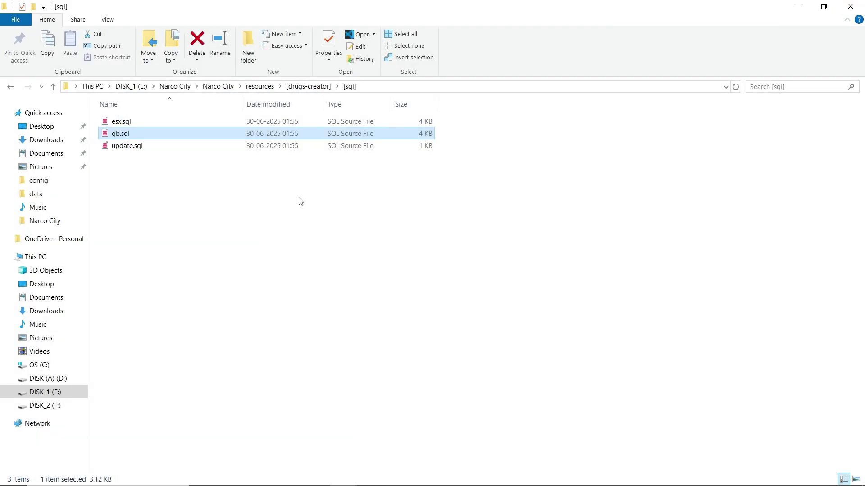
# Step: Open update.sql from the [sql] folder in the code editor and copy its ALTER TABLE statement
pyautogui.click(144, 125)
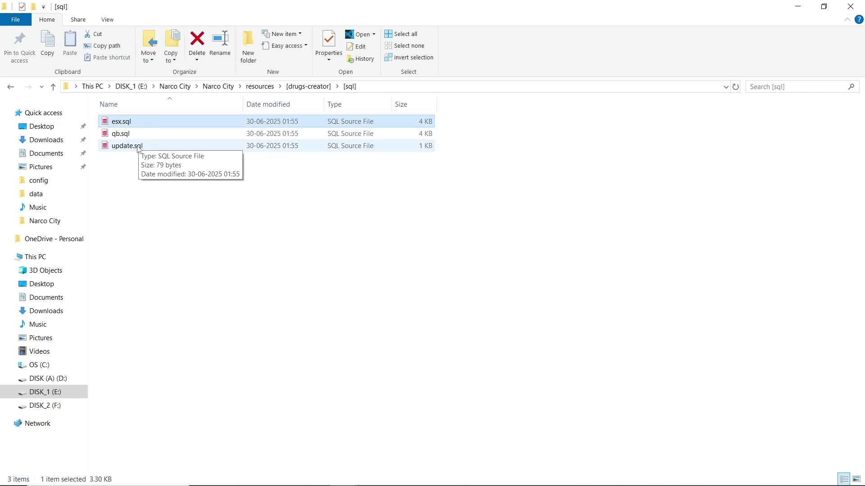
pyautogui.click(166, 192)
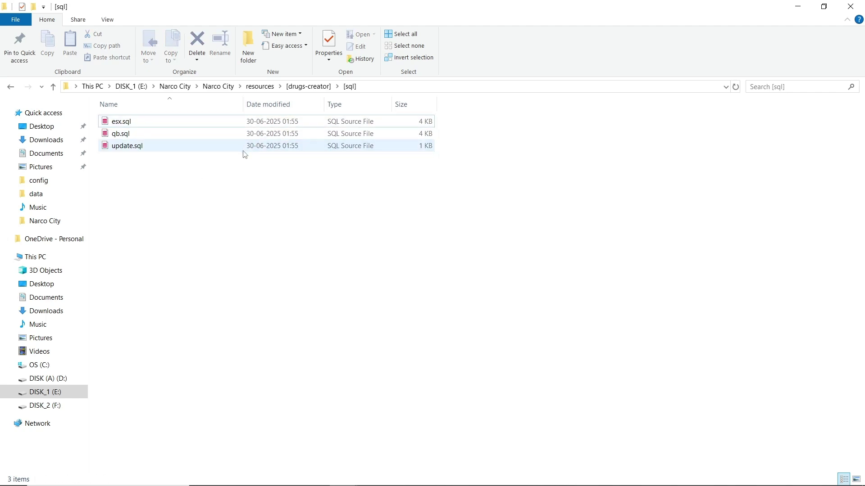
pyautogui.doubleClick(171, 147)
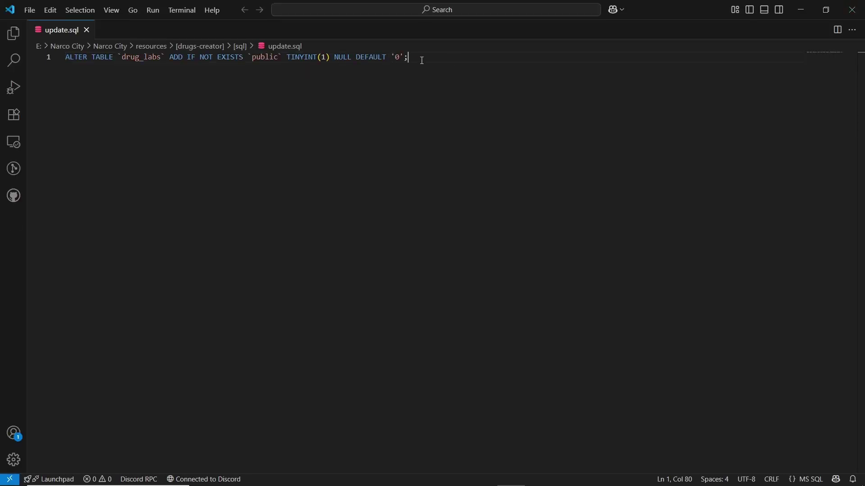
pyautogui.hotkey('ctrl', 'a')
# Step: Launch HeidiSQL and open the agfw session
pyautogui.press('super')
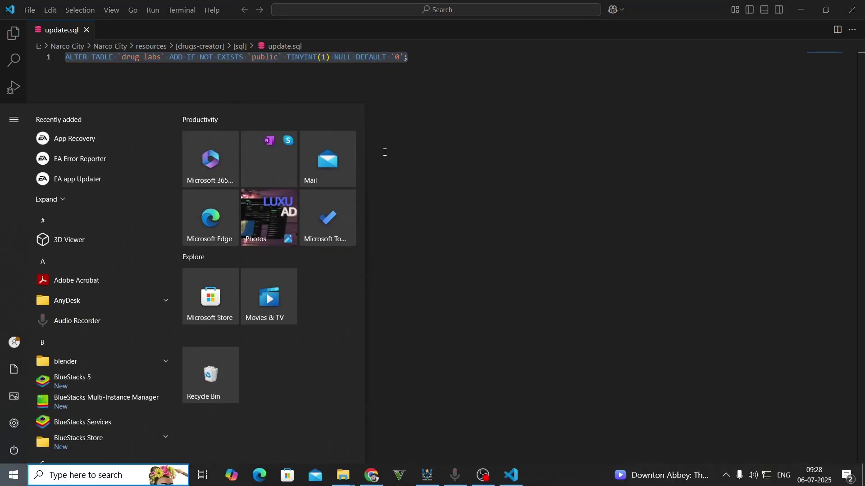
pyautogui.write('H')
pyautogui.click(108, 185)
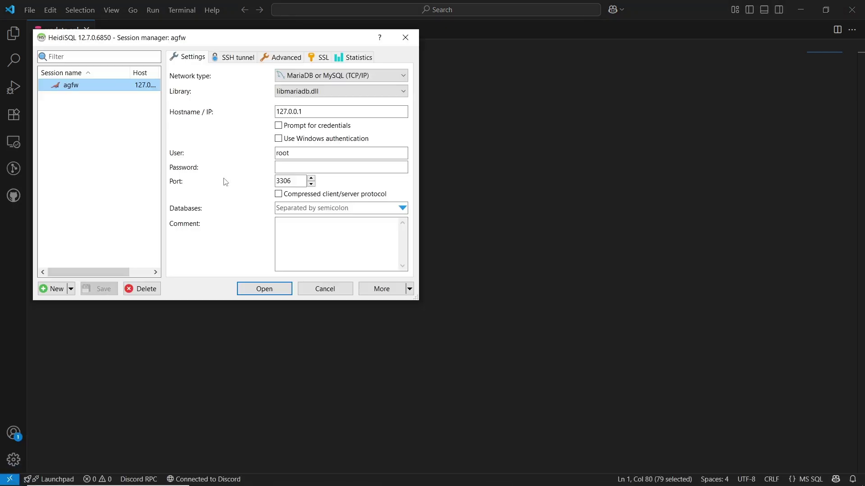
pyautogui.click(270, 293)
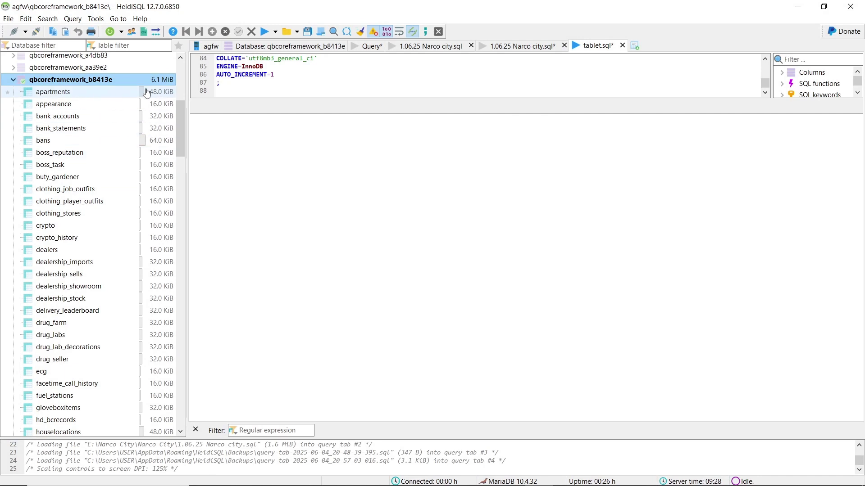
# Step: Replace the query text with the update.sql statement for drug_labs and execute it on the qbcoreframework_b8413e database
pyautogui.hotkey('ctrl', 'a')
pyautogui.hotkey('ctrl', 'v')
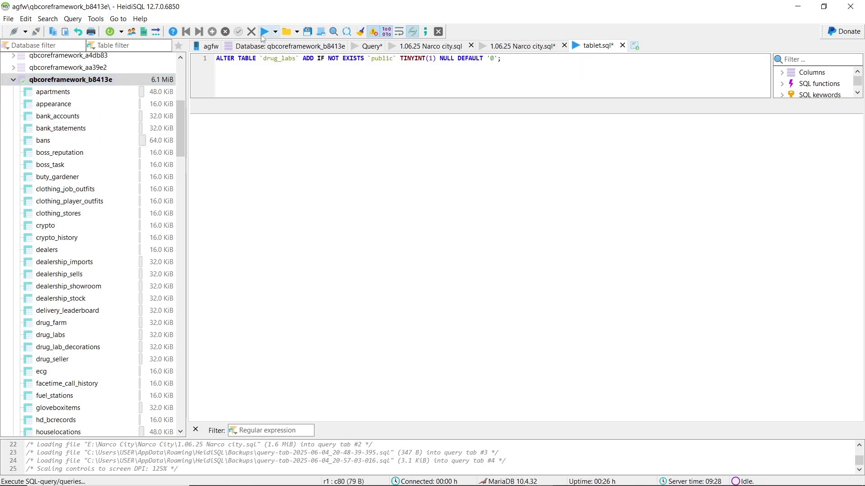
pyautogui.click(265, 32)
pyautogui.click(493, 269)
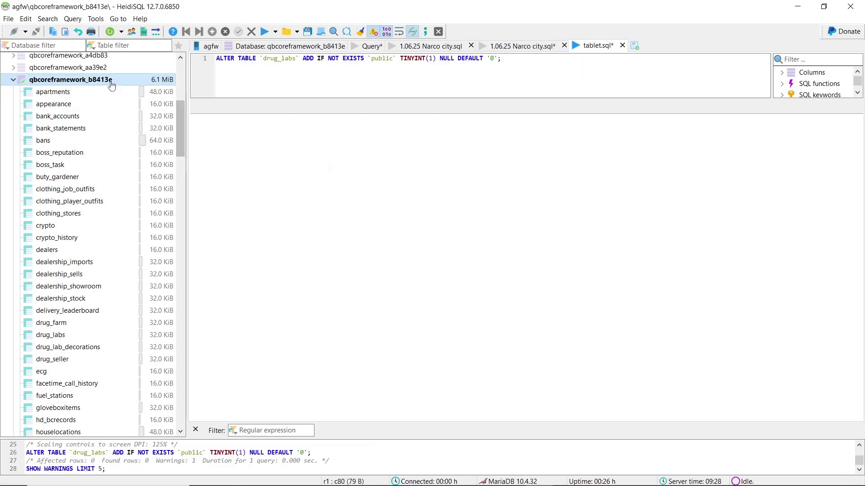
# Step: Return to the [drugs-creator] folder and look inside its [maps] folder and the K4MB1-QuasarDrugs folder
pyautogui.click(115, 33)
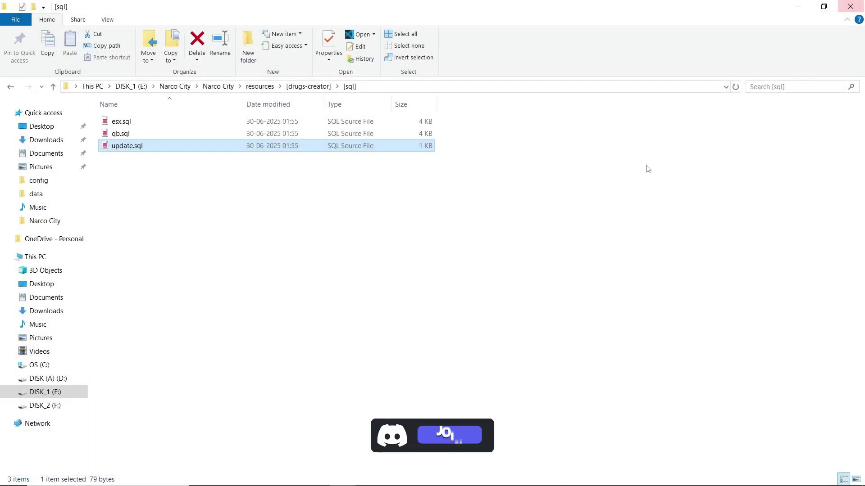
pyautogui.hotkey('alt', 'Left')
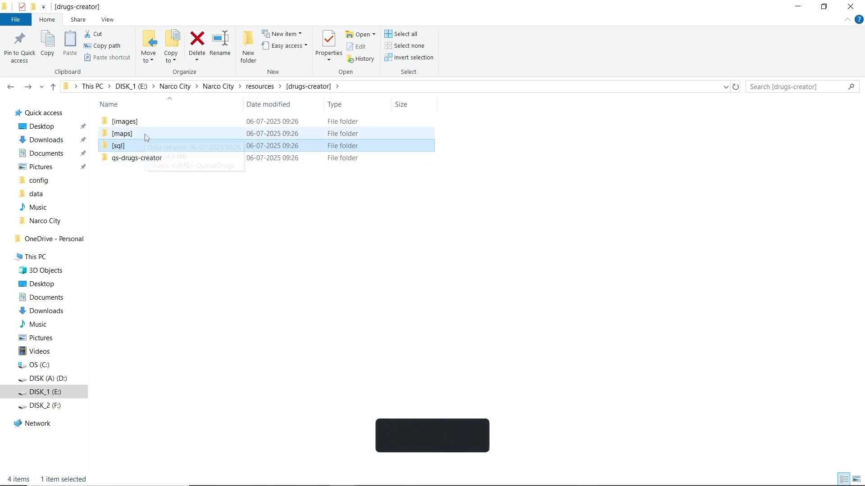
pyautogui.doubleClick(144, 133)
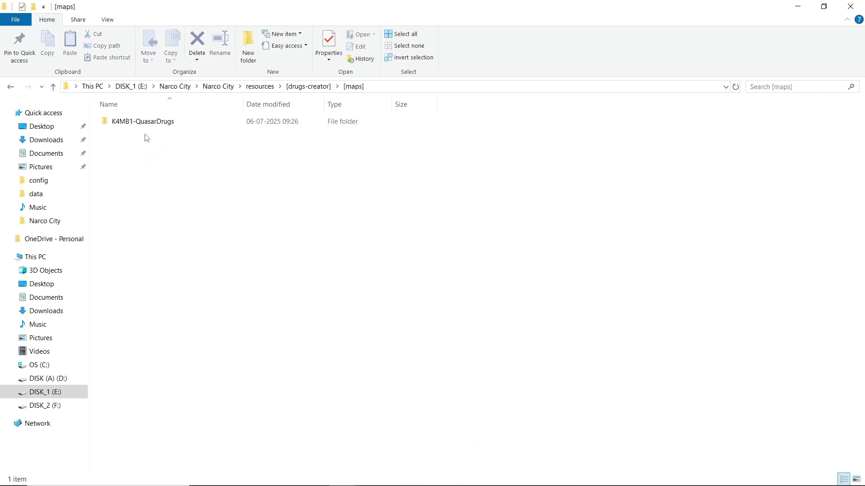
pyautogui.doubleClick(168, 130)
pyautogui.hotkey('alt', 'Left')
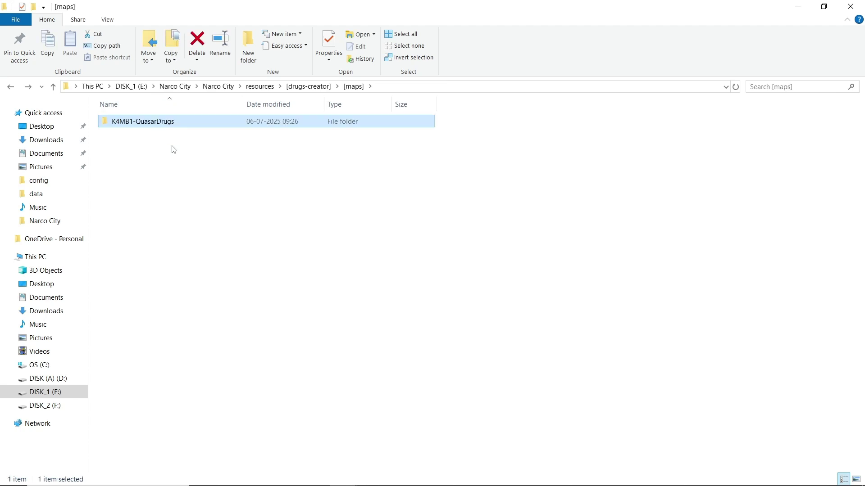
pyautogui.hotkey('alt', 'Left')
# Step: Copy all item images from the [images] folder of [drugs-creator] and go back to the resources folder
pyautogui.doubleClick(133, 120)
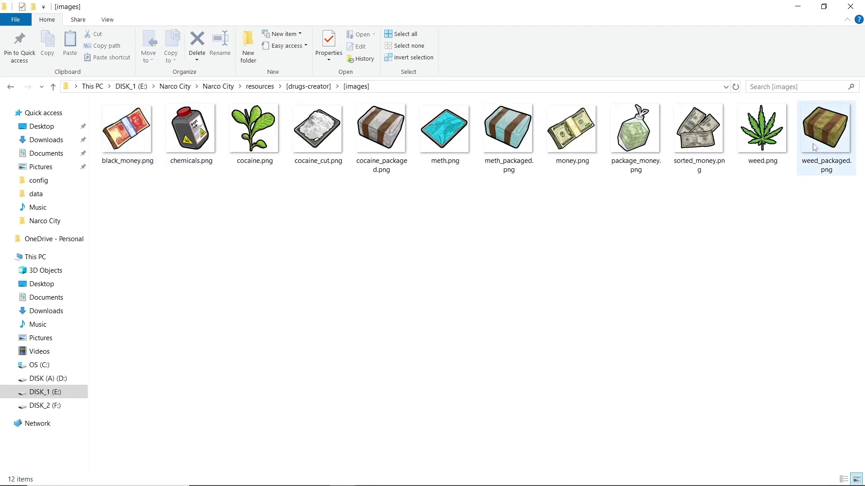
pyautogui.hotkey('ctrl', 'a')
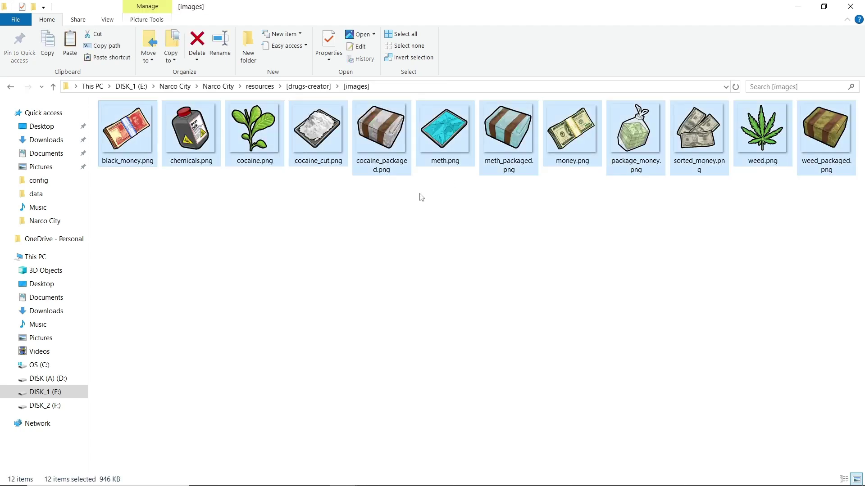
pyautogui.hotkey('alt', 'Left')
pyautogui.hotkey('alt', 'Left')
# Step: Paste the copied images into [qb]\ox_inventory\web\images, replacing the files that have the same names
pyautogui.click(125, 221)
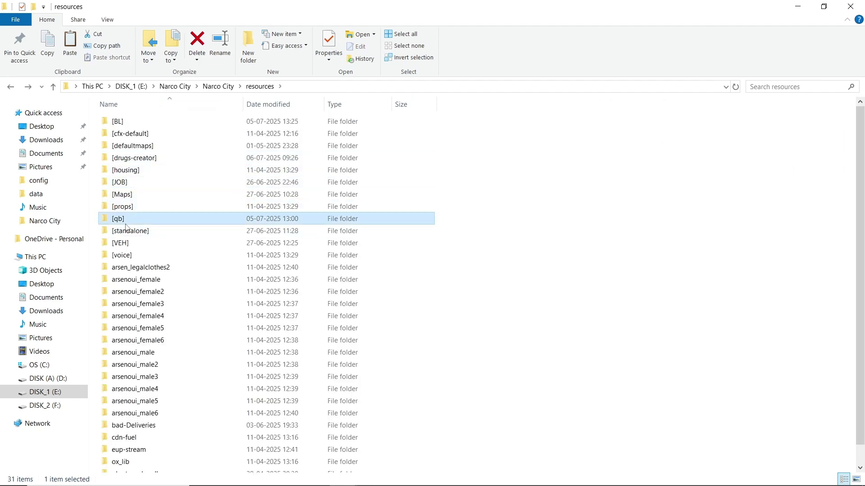
pyautogui.doubleClick(126, 221)
pyautogui.doubleClick(138, 389)
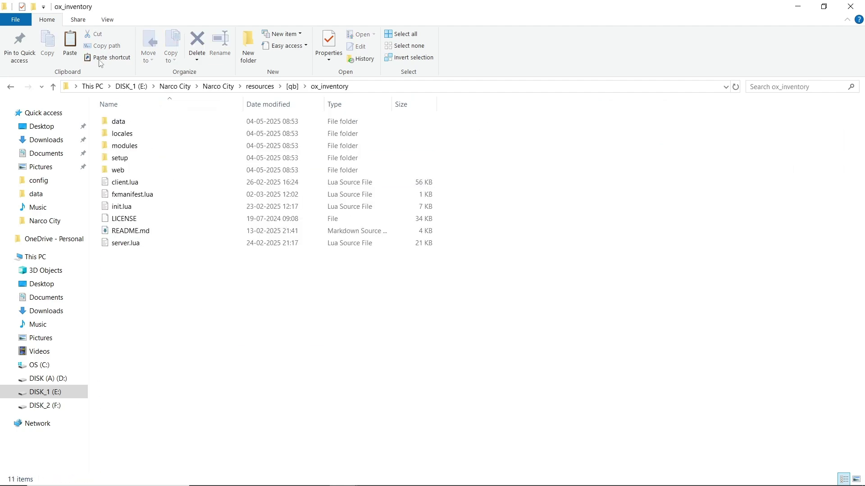
pyautogui.doubleClick(117, 170)
pyautogui.click(134, 138)
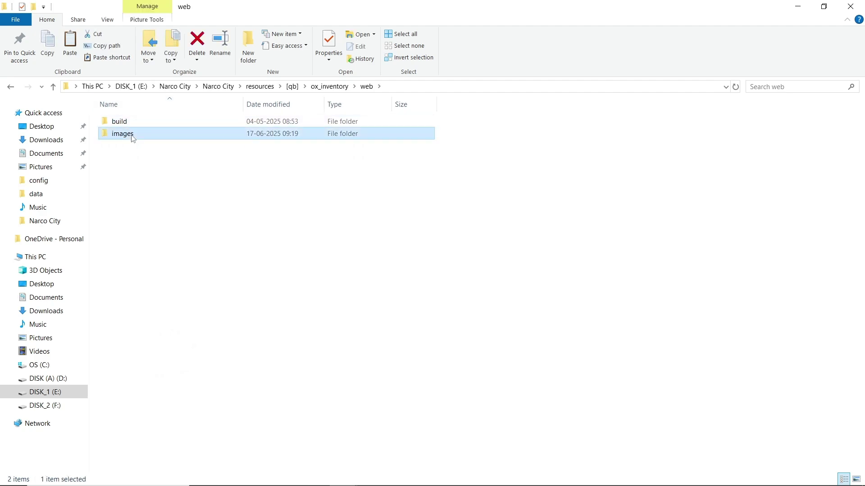
pyautogui.doubleClick(133, 139)
pyautogui.hotkey('ctrl', 'v')
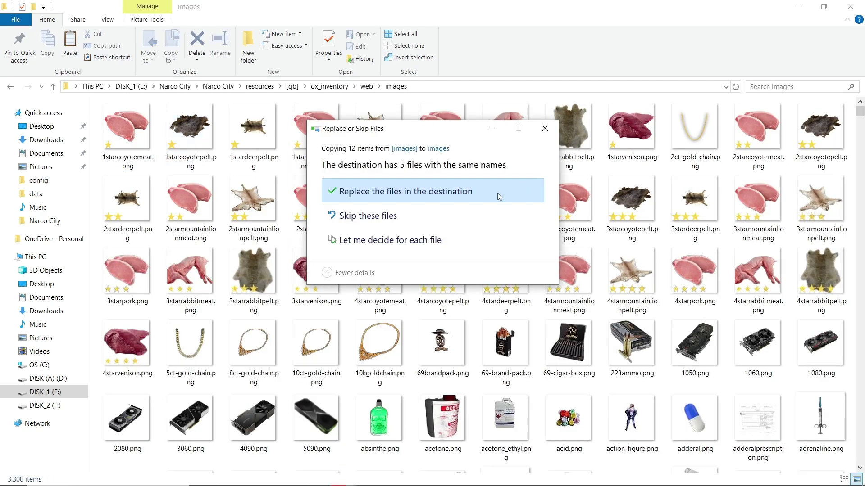
pyautogui.click(498, 194)
# Step: Return to the resources folder and open the qs-drugs-creator folder inside [drugs-creator]
pyautogui.hotkey('alt', 'Left')
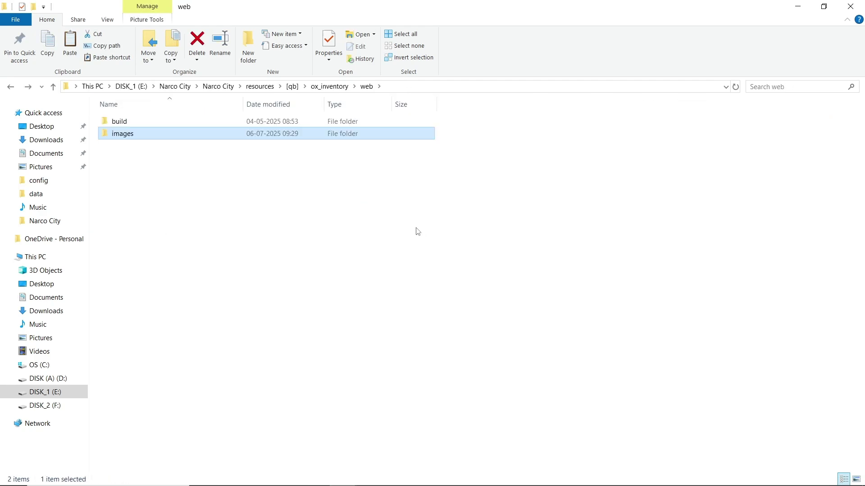
pyautogui.hotkey('alt', 'Up')
pyautogui.hotkey('alt', 'Up')
pyautogui.hotkey('alt', 'Up')
pyautogui.hotkey('alt', 'Up')
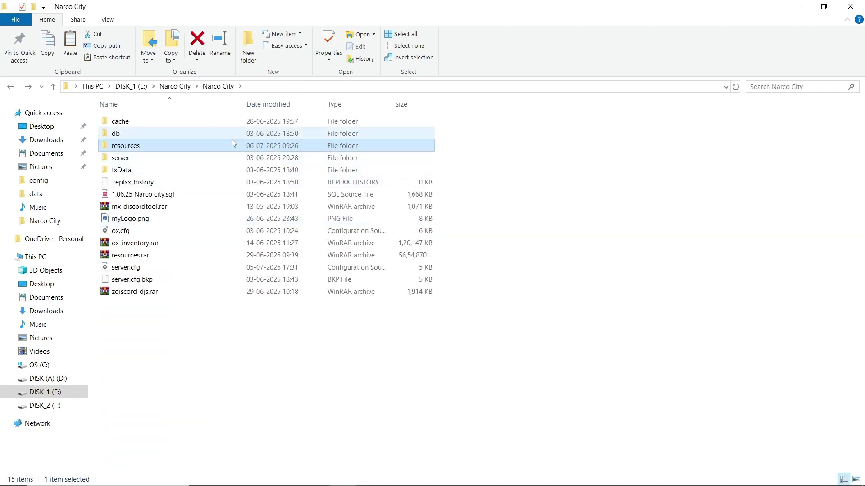
pyautogui.doubleClick(231, 143)
pyautogui.doubleClick(193, 156)
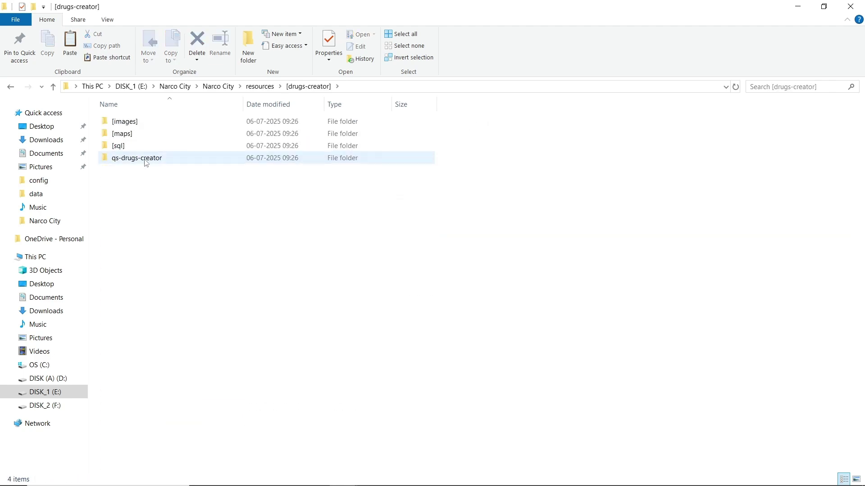
pyautogui.doubleClick(145, 158)
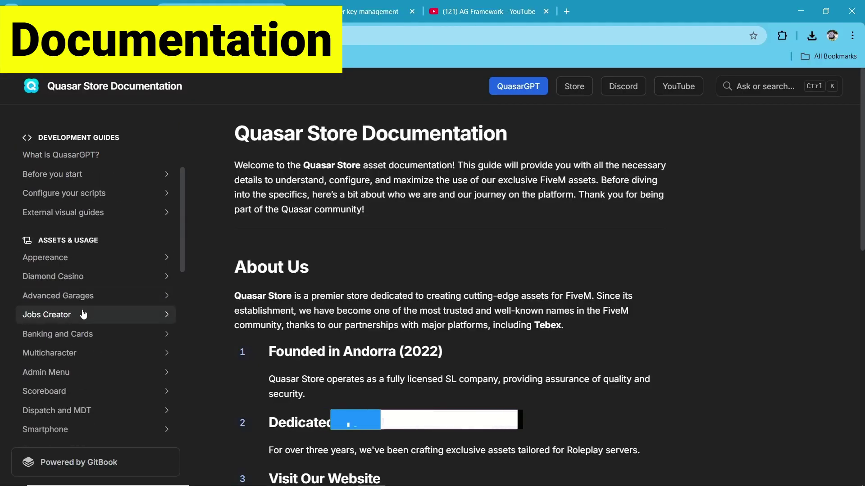
# Step: Switch to the Quasar documentation in the browser and copy the ox_inventory item definitions from Drugs Creator's Inventory items section
pyautogui.scroll(-3, 79, 336)
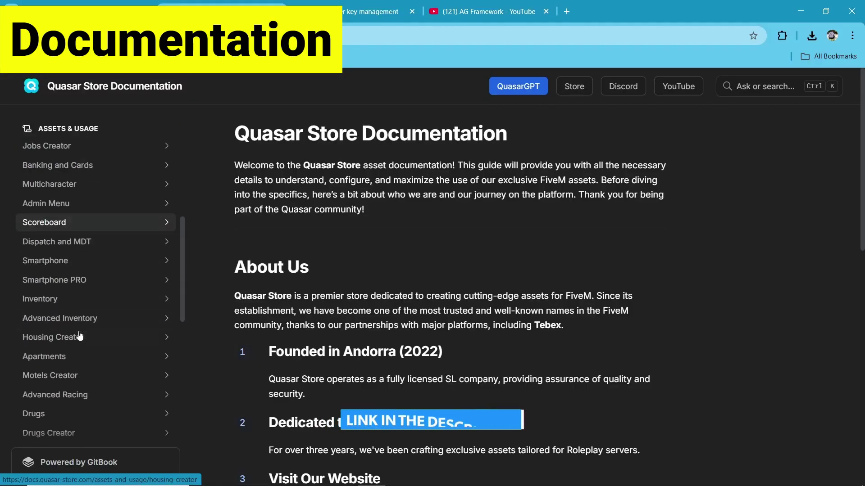
pyautogui.scroll(-3, 80, 315)
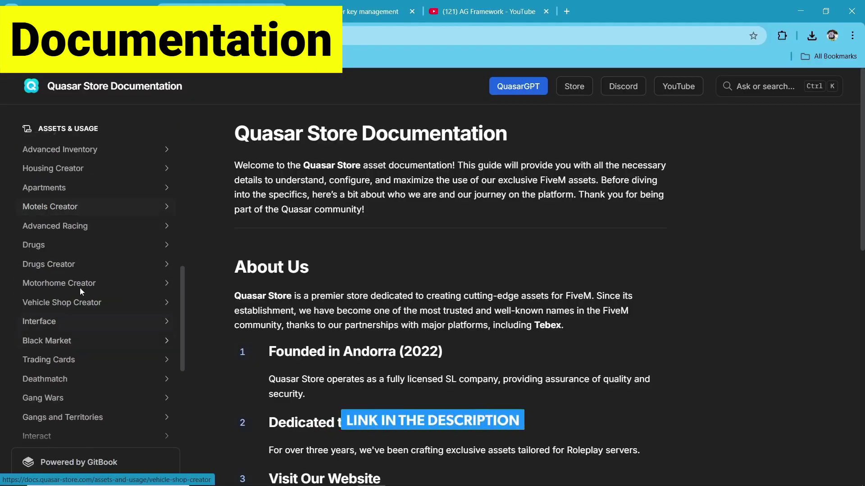
pyautogui.click(80, 264)
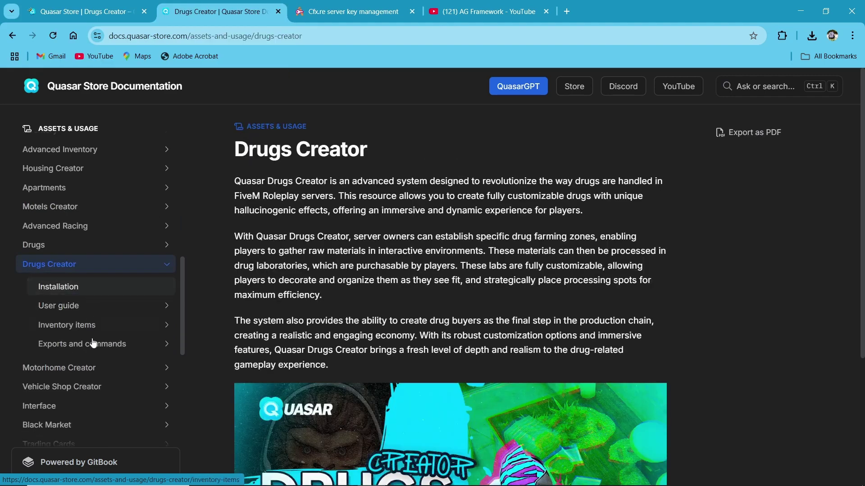
pyautogui.click(96, 326)
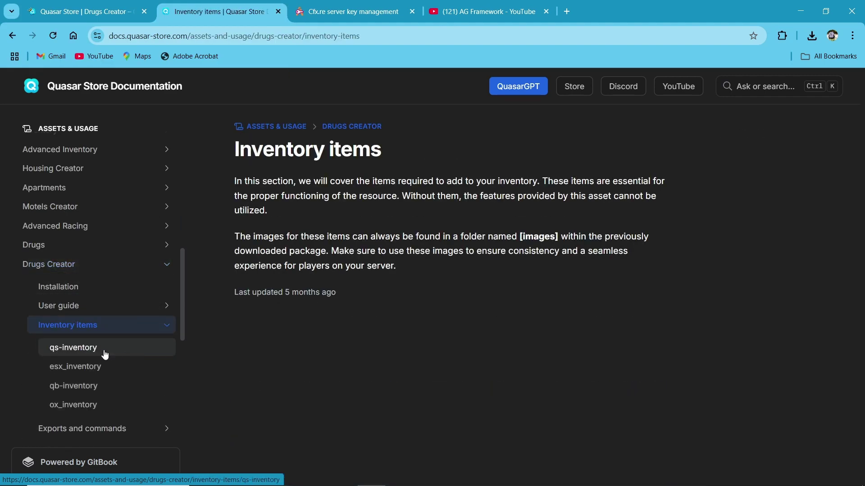
pyautogui.click(71, 408)
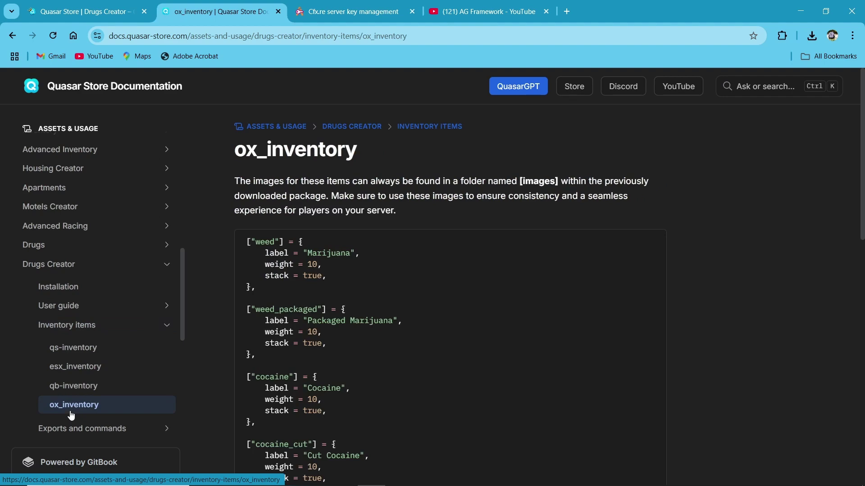
pyautogui.moveTo(602, 253)
# Step: Return to File Explorer and open items.lua from [qb]\ox_inventory\data in the code editor
pyautogui.hotkey('alt', 'Tab')
pyautogui.hotkey('alt', 'Left')
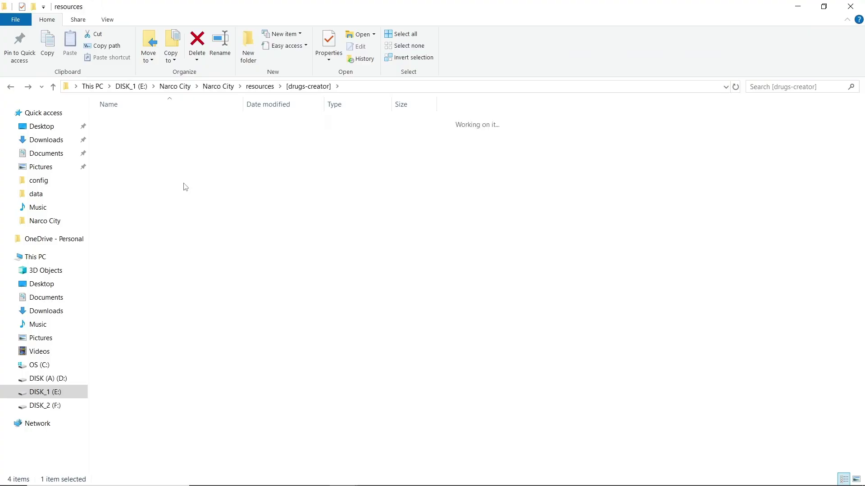
pyautogui.doubleClick(131, 218)
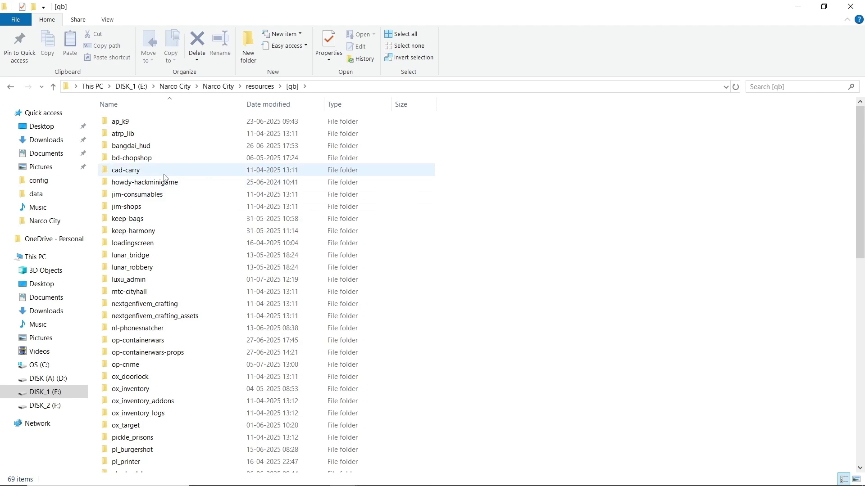
pyautogui.scroll(-3, 151, 311)
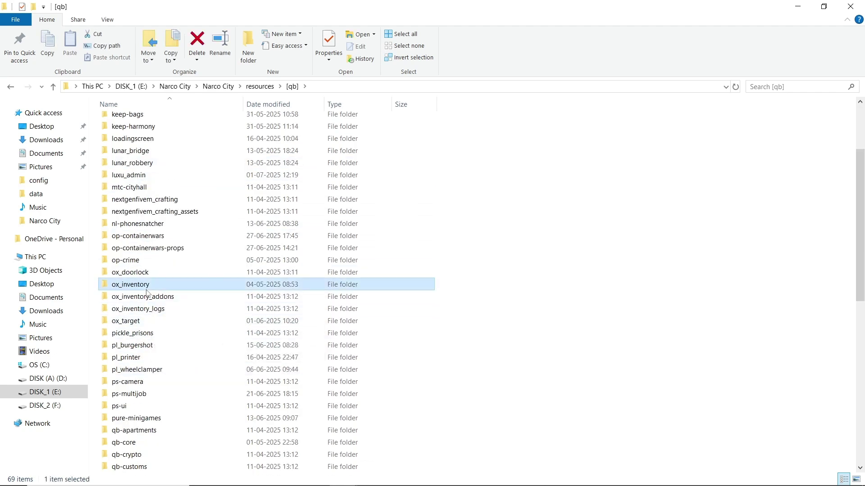
pyautogui.doubleClick(133, 285)
pyautogui.click(125, 126)
pyautogui.doubleClick(125, 128)
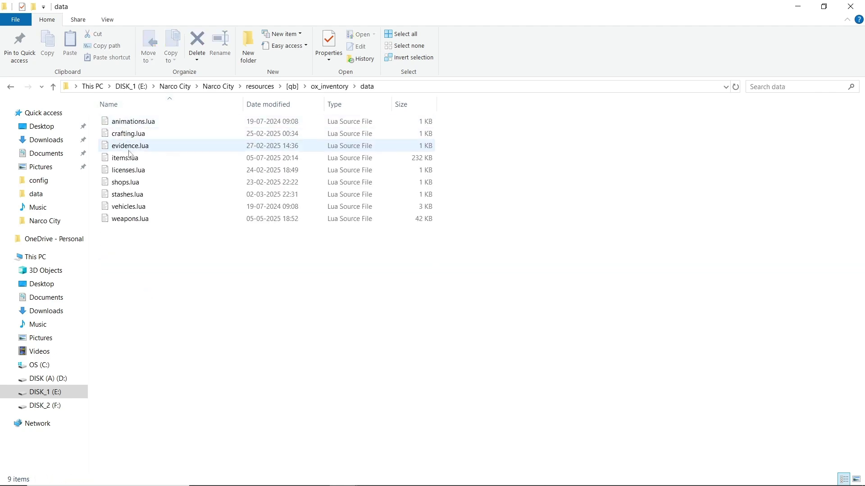
pyautogui.doubleClick(133, 158)
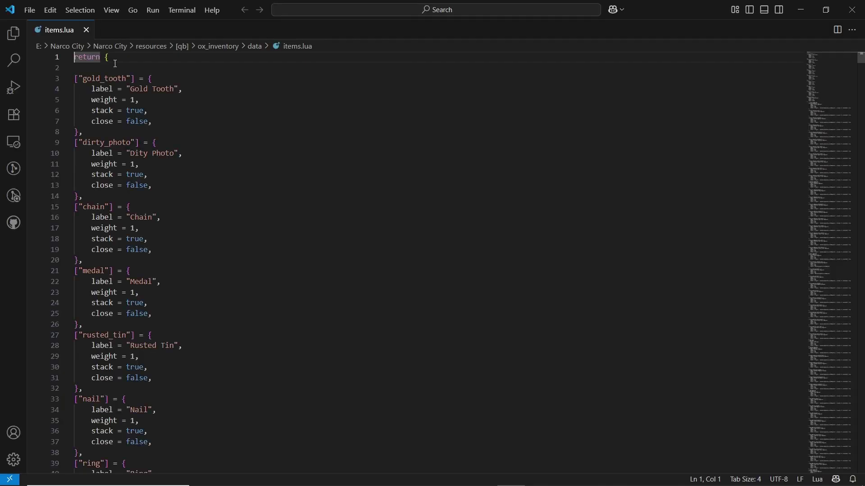
# Step: Paste the copied item definitions before the gold_tooth entry in items.lua, save the file and close the editor
pyautogui.hotkey('ctrl', 'v')
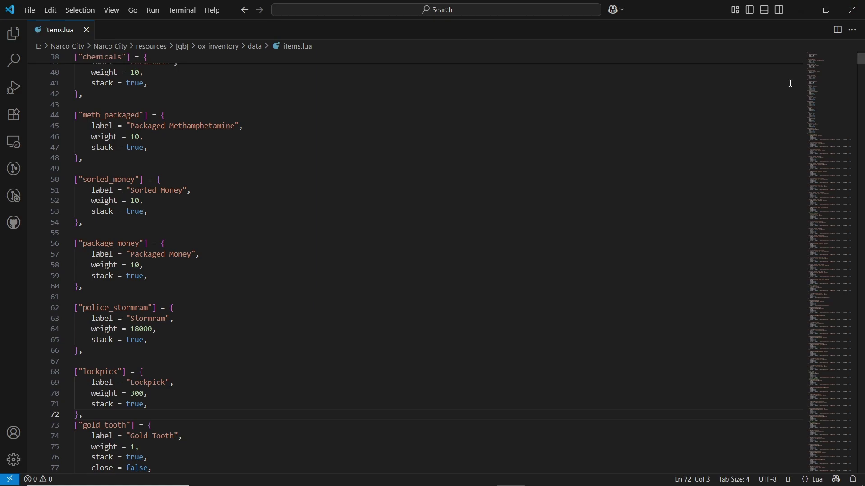
pyautogui.click(818, 59)
pyautogui.click(852, 10)
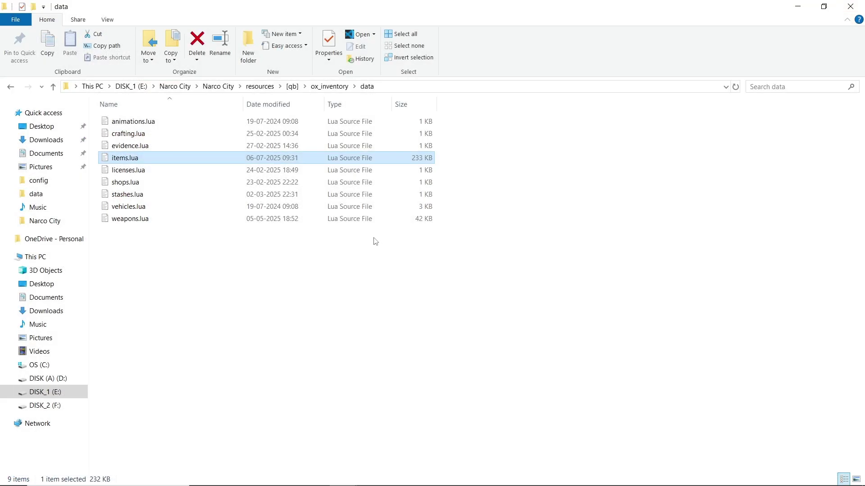
# Step: Open config.lua from the config folder of [drugs-creator]\qs-drugs-creator in the code editor
pyautogui.hotkey('alt', 'Left')
pyautogui.hotkey('alt', 'Left')
pyautogui.hotkey('alt', 'Up')
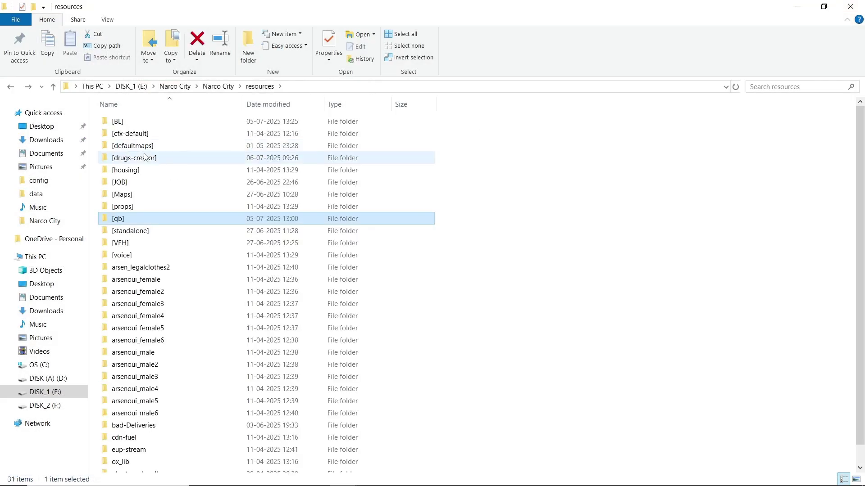
pyautogui.doubleClick(136, 159)
pyautogui.click(141, 161)
pyautogui.doubleClick(141, 162)
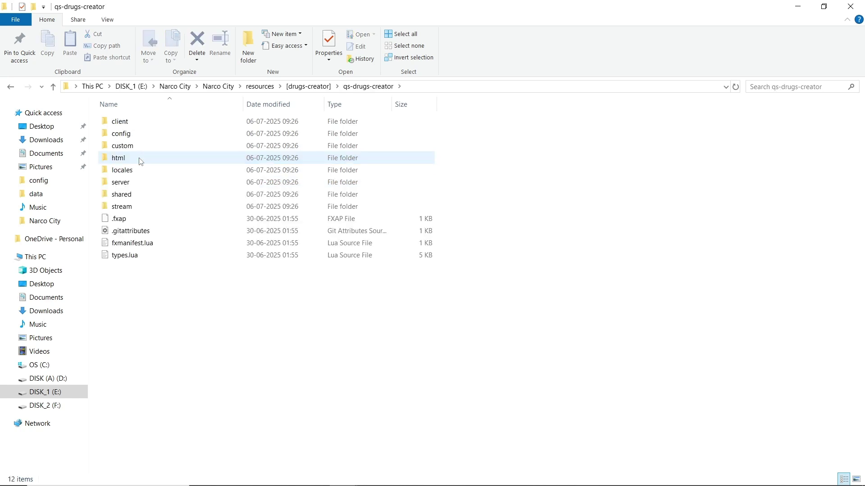
pyautogui.doubleClick(155, 136)
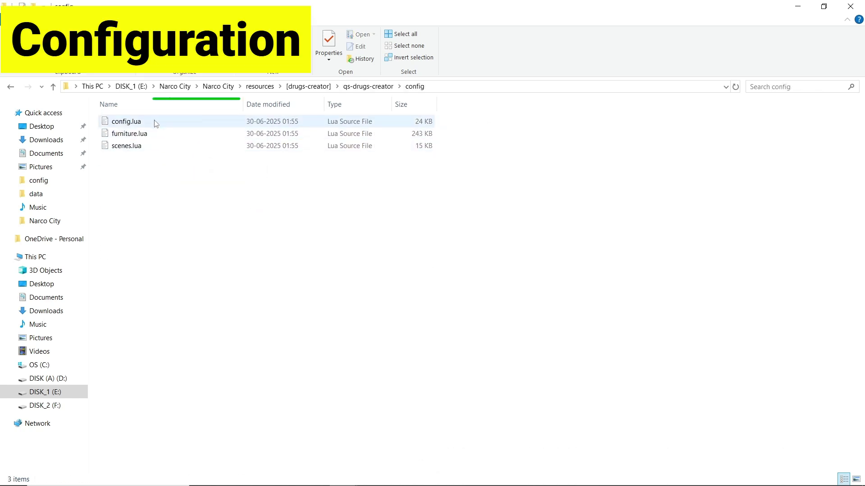
pyautogui.doubleClick(155, 123)
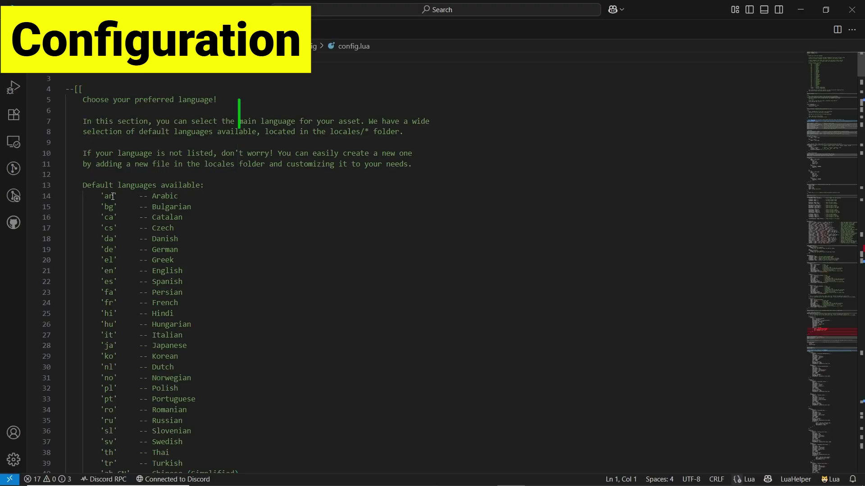
# Step: Replace the 'none' fallback of Config.Framework in config.lua with 'qb', copied from the qb-core entry
pyautogui.scroll(-5, 113, 196)
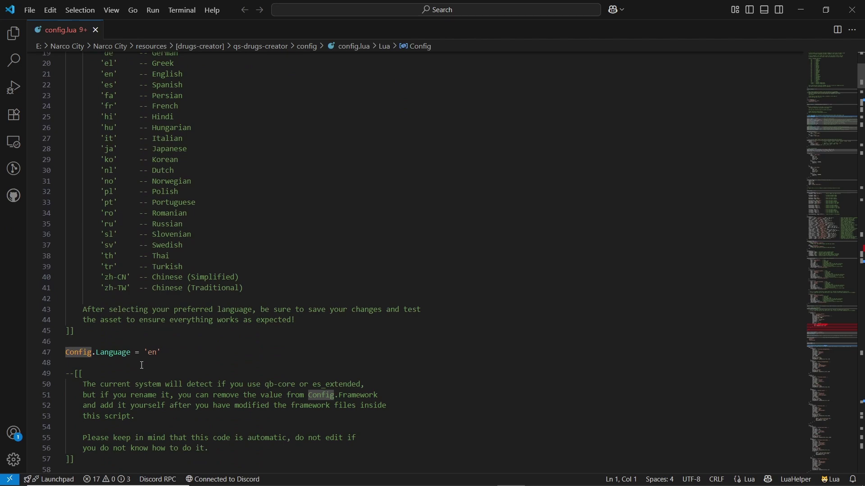
pyautogui.scroll(-6, 198, 362)
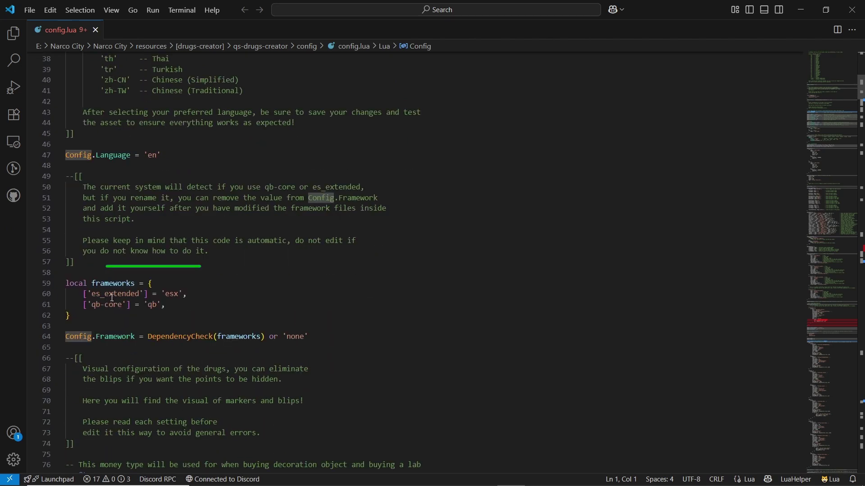
pyautogui.doubleClick(111, 309)
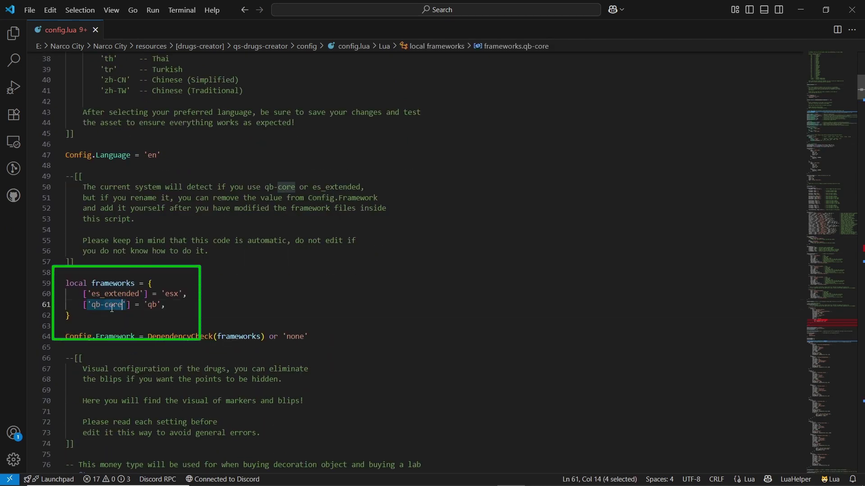
pyautogui.doubleClick(151, 306)
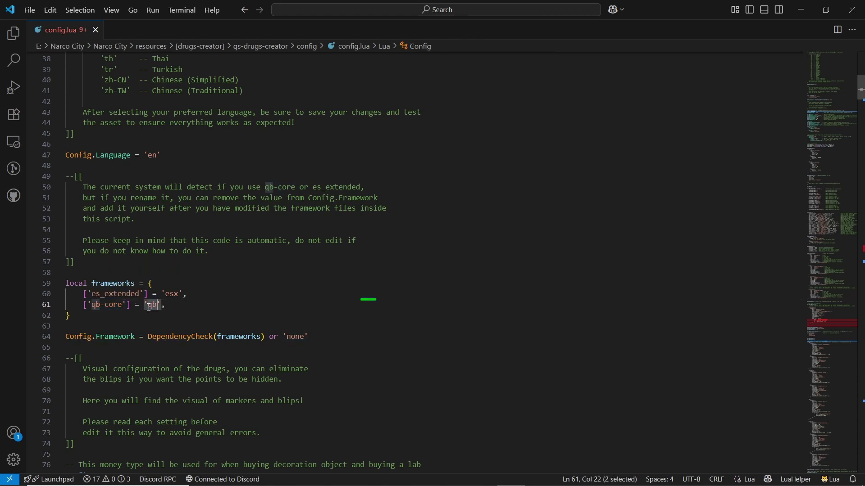
pyautogui.hotkey('ctrl', 'c')
pyautogui.doubleClick(294, 337)
pyautogui.hotkey('ctrl', 'v')
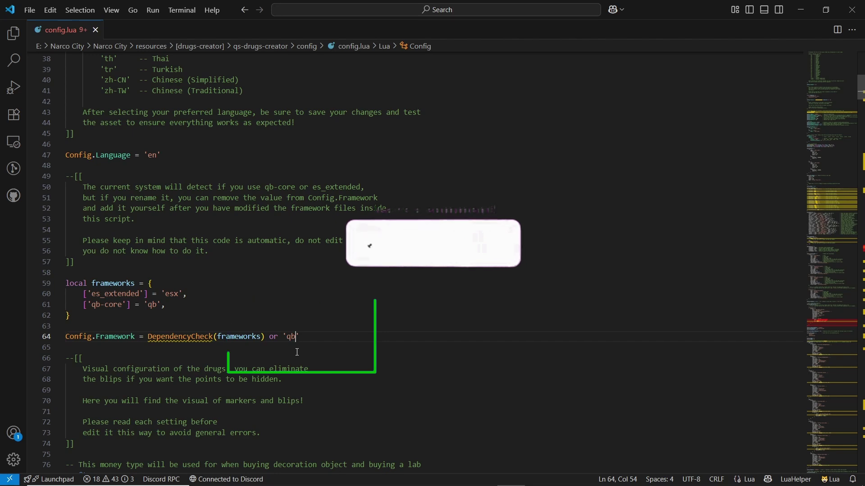
# Step: Review the money type, lab menu, decoration, currency, tax, shell and police blip settings in config.lua
pyautogui.scroll(-7, 160, 299)
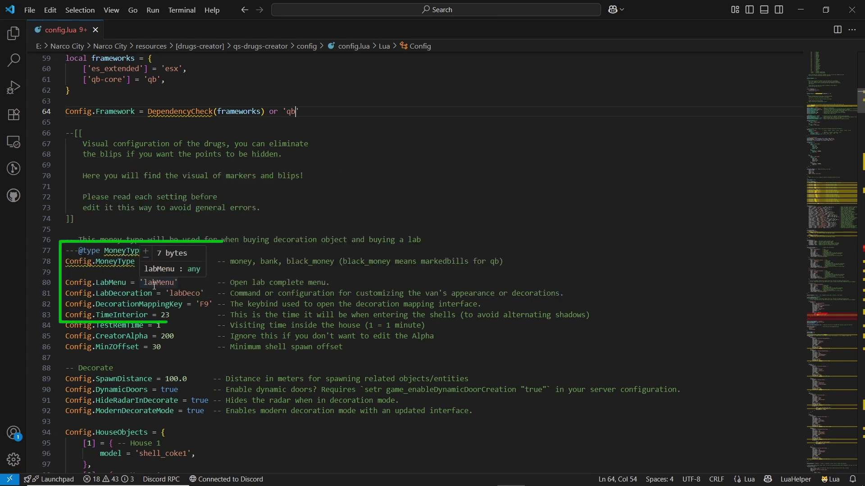
pyautogui.doubleClick(166, 285)
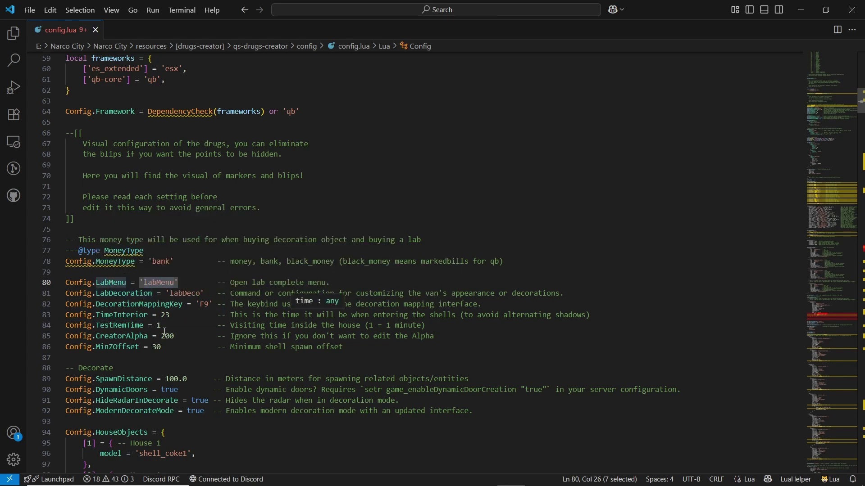
pyautogui.scroll(-3, 223, 313)
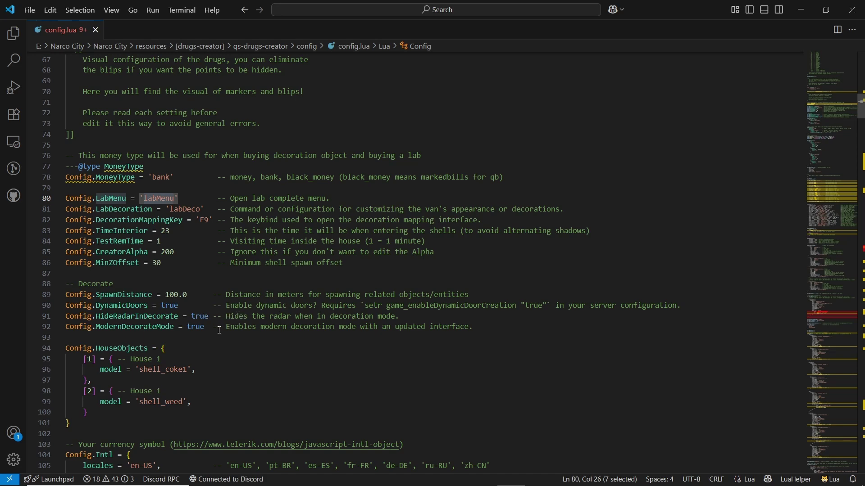
pyautogui.scroll(-6, 189, 328)
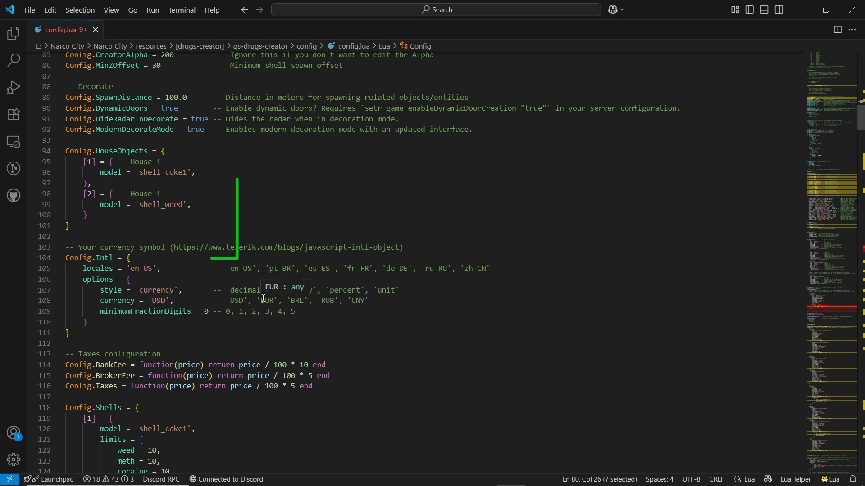
pyautogui.scroll(-3, 203, 307)
pyautogui.scroll(-4, 147, 313)
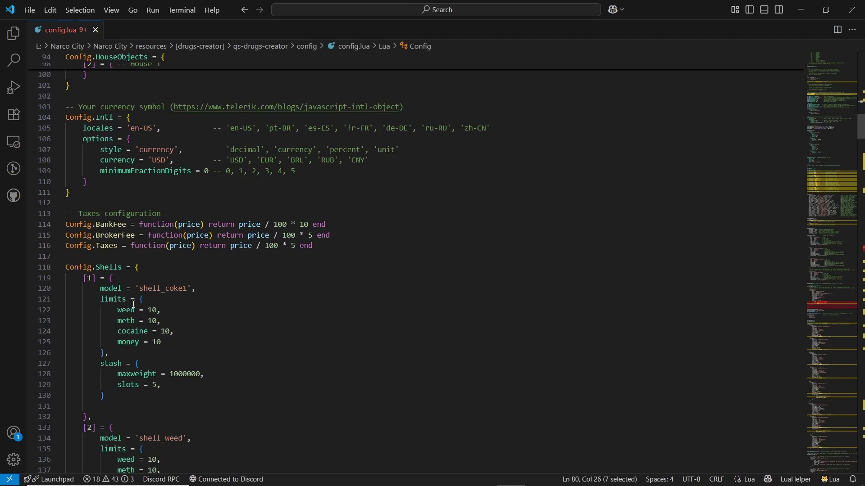
pyautogui.scroll(-4, 134, 278)
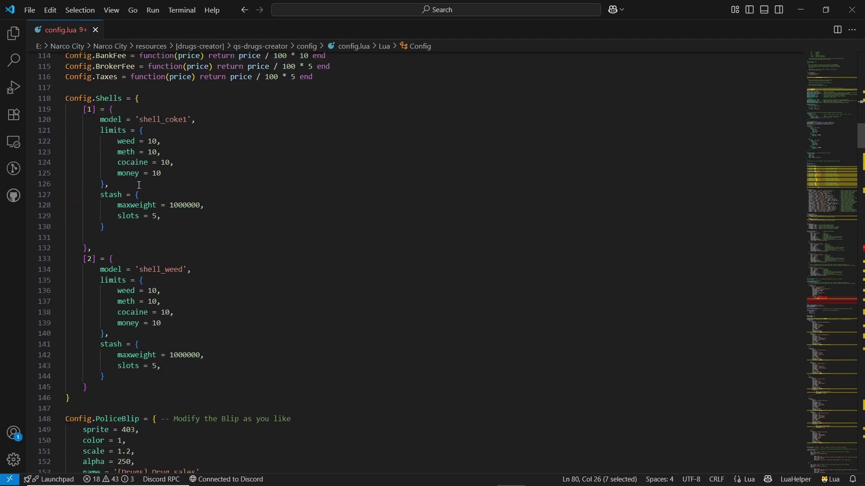
pyautogui.scroll(-1, 155, 266)
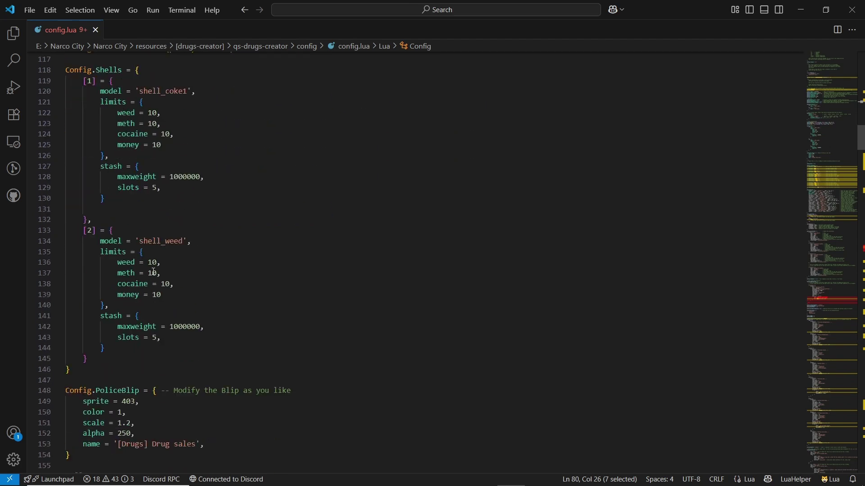
pyautogui.scroll(-3, 154, 272)
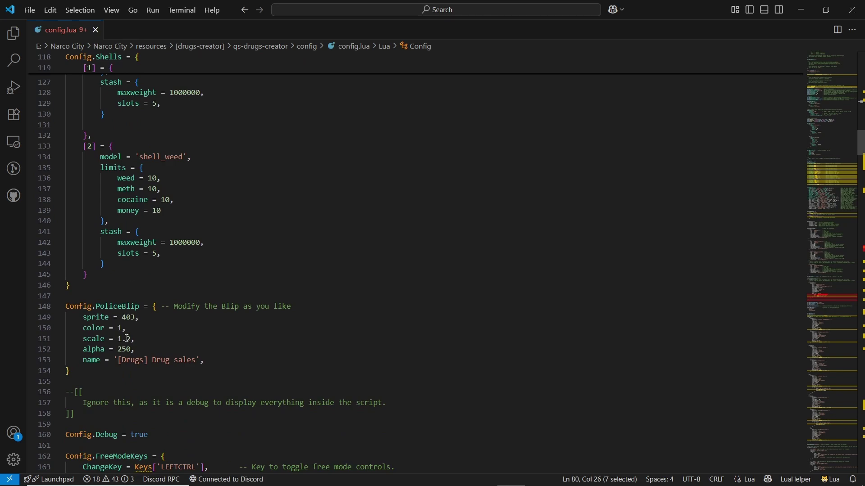
# Step: Examine the debug option, free mode keys, camera options, collectible drugs and custom heroine example in config.lua
pyautogui.scroll(-7, 138, 349)
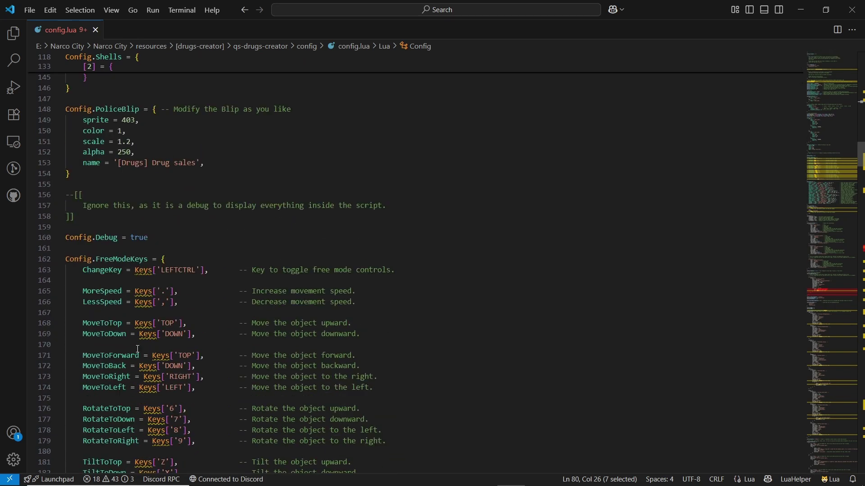
pyautogui.scroll(-5, 138, 350)
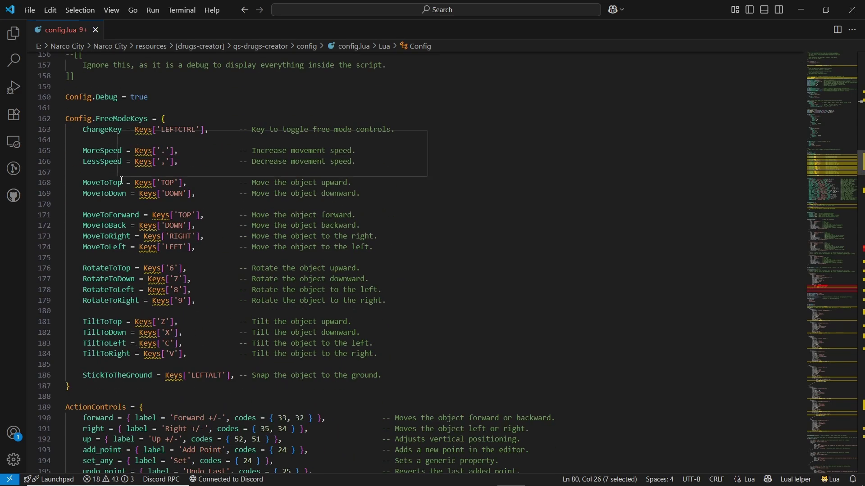
pyautogui.scroll(-20, 194, 330)
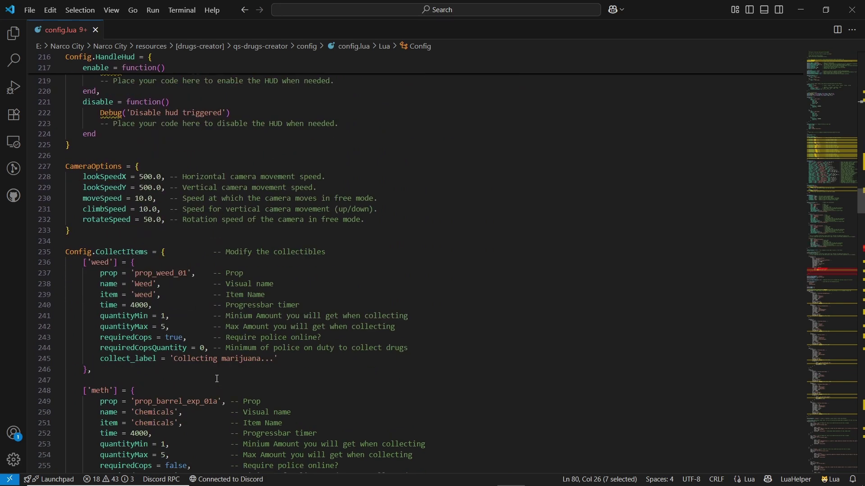
pyautogui.scroll(-1, 218, 381)
pyautogui.scroll(-3, 218, 380)
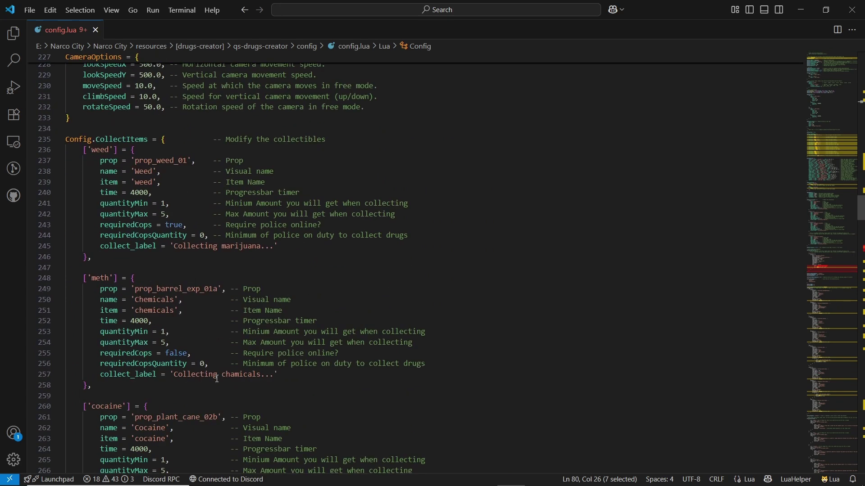
pyautogui.scroll(-12, 202, 276)
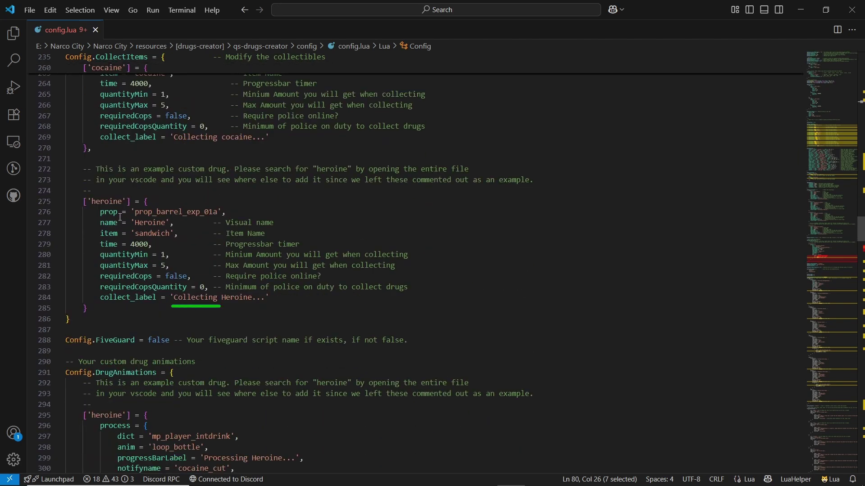
pyautogui.moveTo(117, 213)
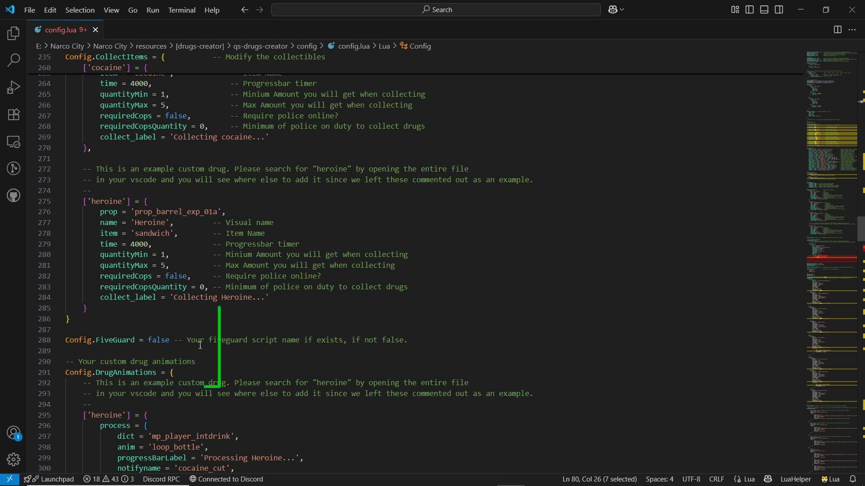
pyautogui.scroll(-1, 297, 353)
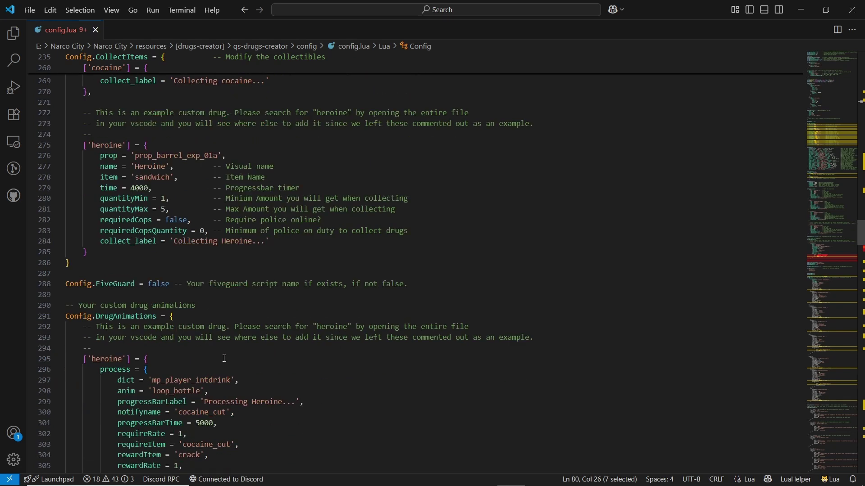
pyautogui.scroll(-6, 157, 324)
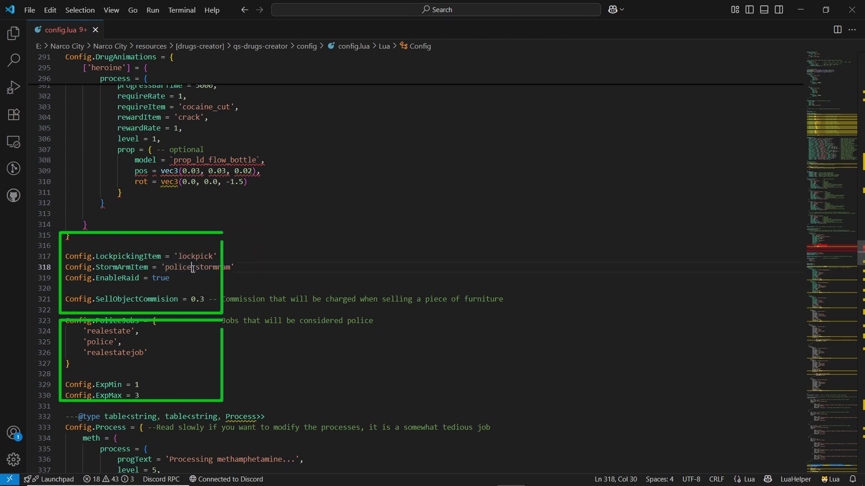
# Step: Reduce the Config.PoliceJobs list in config.lua to the single job 'police', removing 'realestate' and 'realestatejob'
pyautogui.doubleClick(195, 268)
pyautogui.click(233, 266)
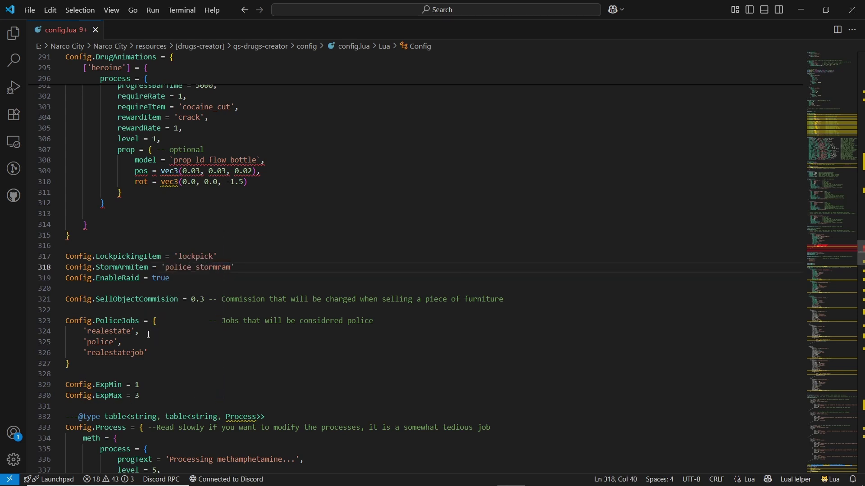
pyautogui.hotkey('ctrl', 'z')
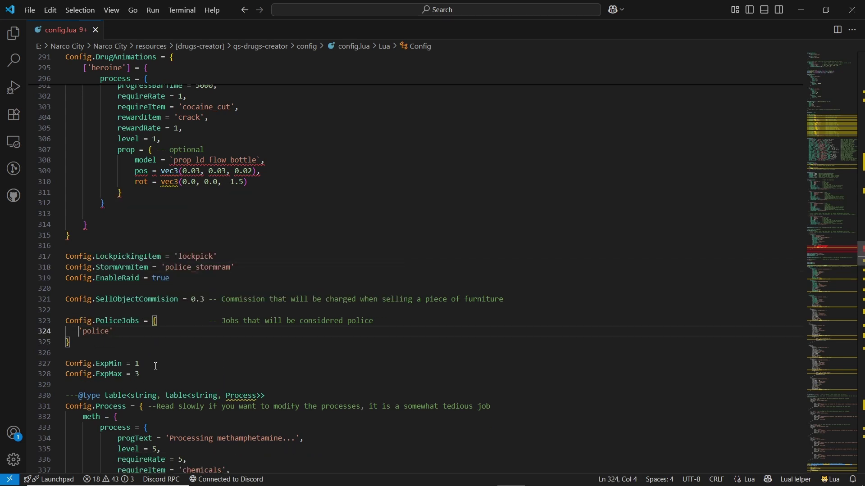
# Step: Review the experience, drug process, dispatch, seller item, seller NPC, farm timer, wardrobe and inventory sections of config.lua
pyautogui.scroll(-2, 156, 366)
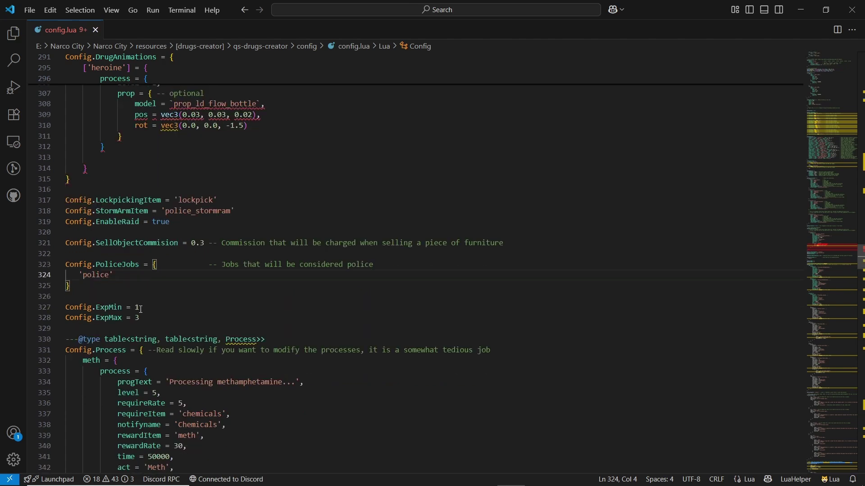
pyautogui.scroll(-8, 151, 337)
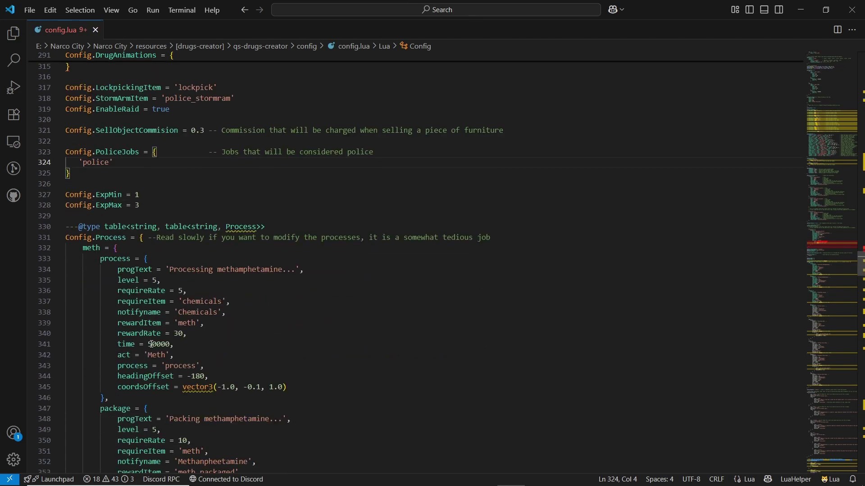
pyautogui.scroll(-15, 153, 344)
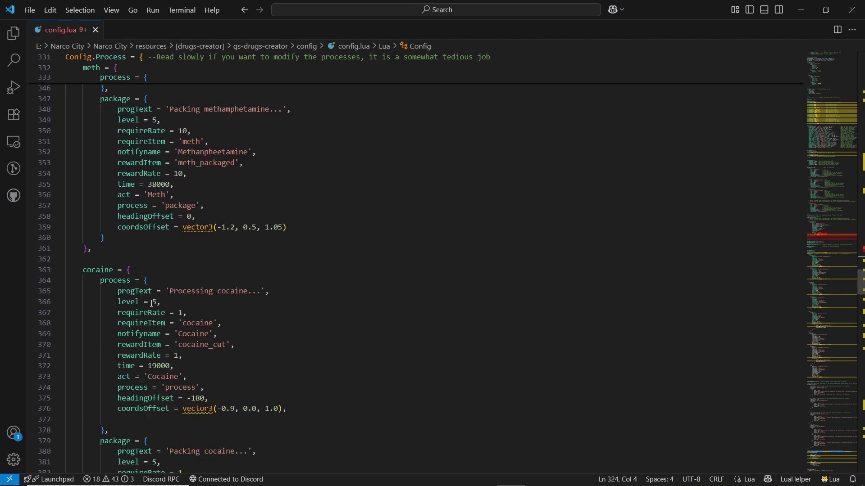
pyautogui.scroll(-5, 221, 304)
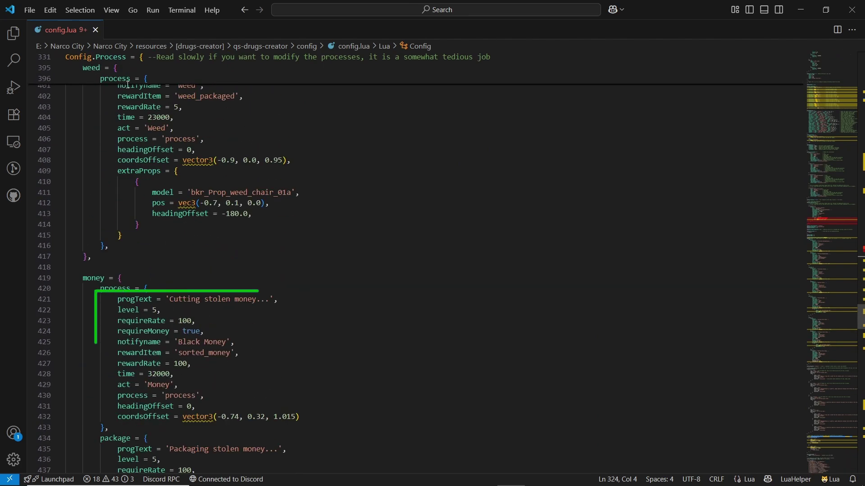
pyautogui.scroll(-19, 128, 85)
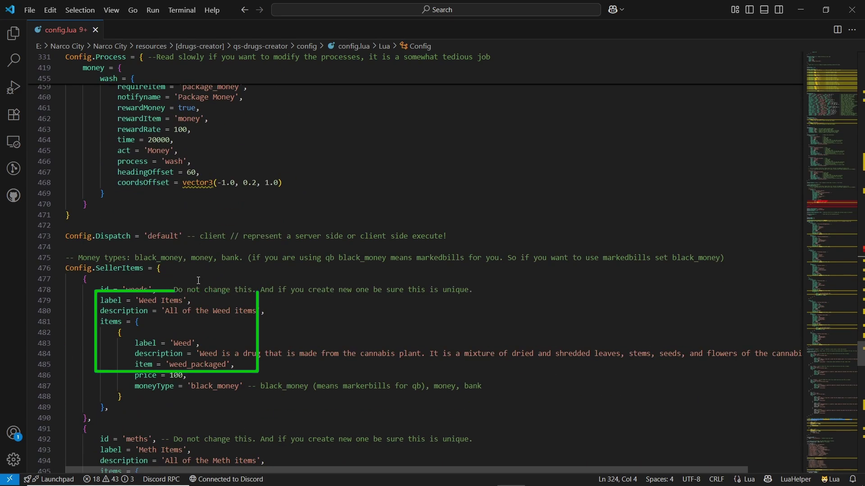
pyautogui.scroll(-19, 198, 281)
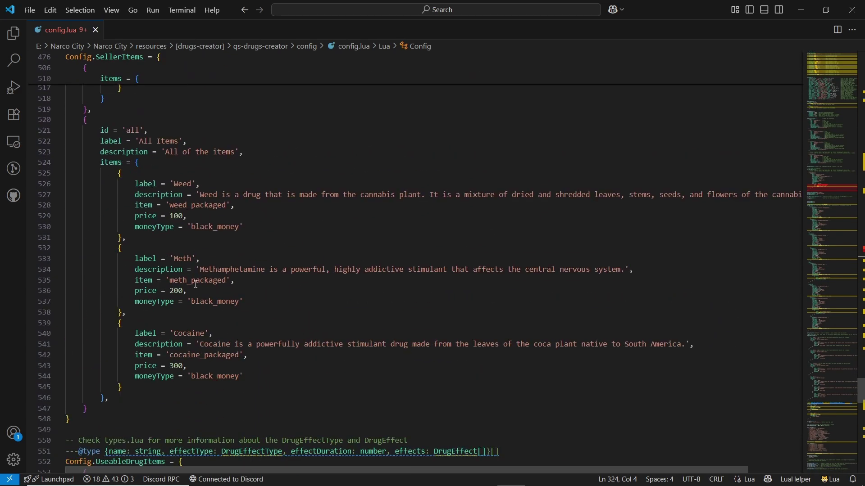
pyautogui.scroll(-6, 196, 285)
pyautogui.scroll(-11, 197, 285)
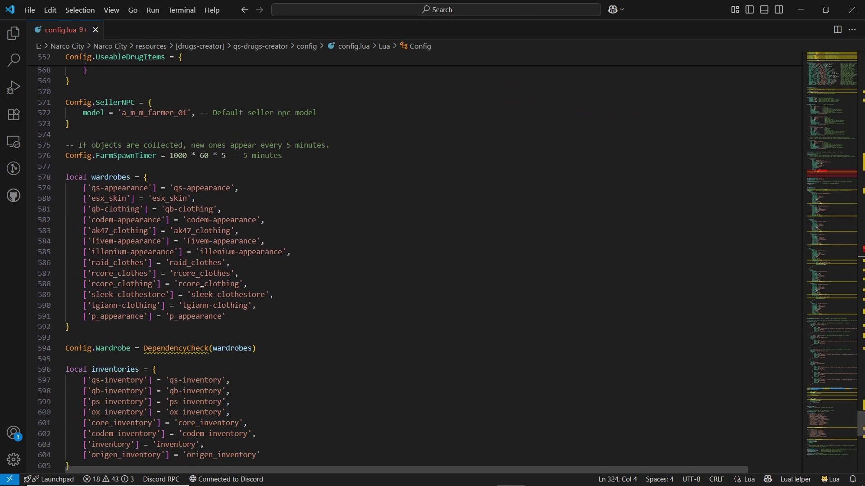
pyautogui.scroll(-1, 203, 291)
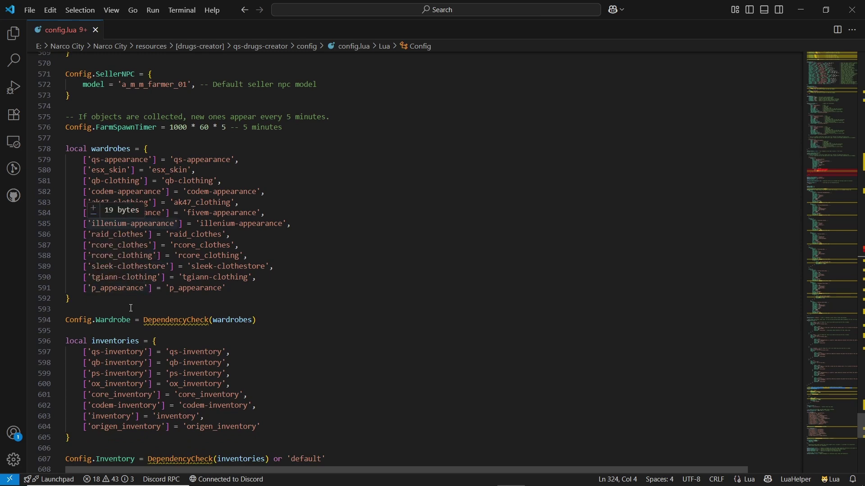
# Step: Set Config.UseTarget to true near the end of config.lua, save the file and close the editor
pyautogui.scroll(-8, 131, 338)
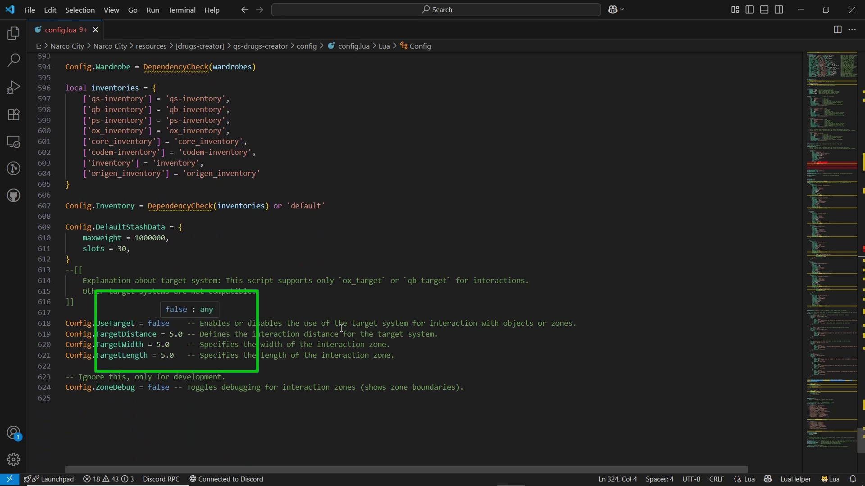
pyautogui.doubleClick(166, 323)
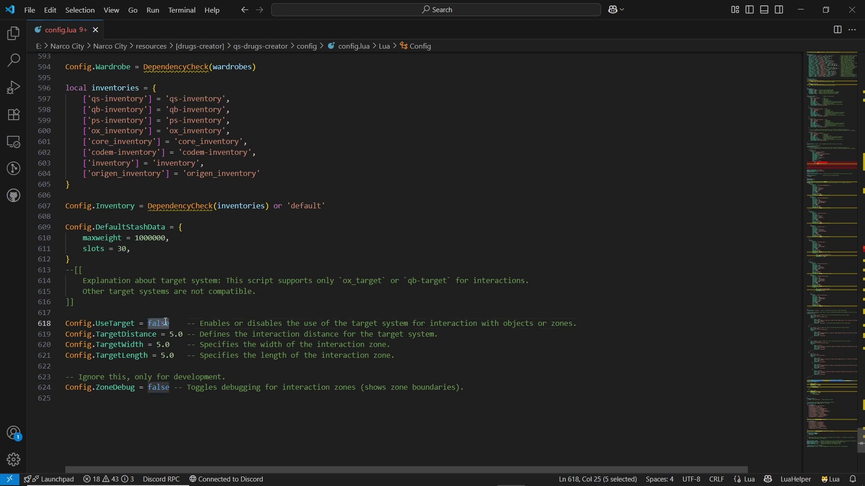
pyautogui.write('tostring')
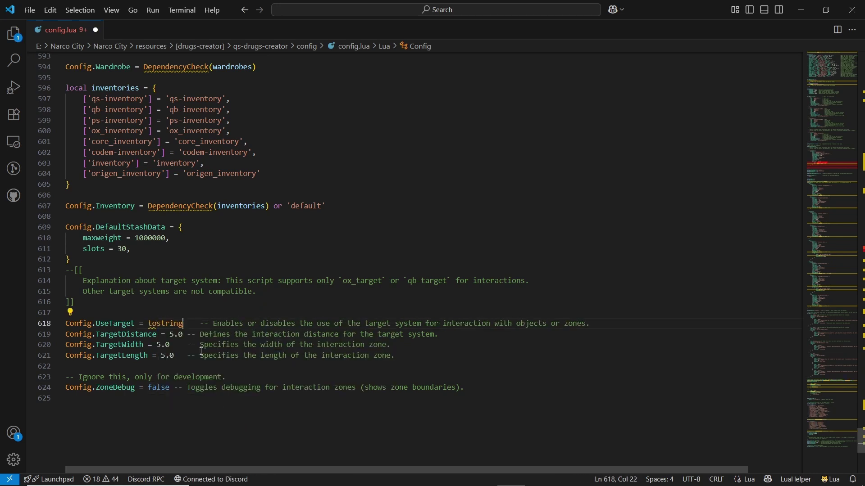
pyautogui.hotkey('ctrl', 'z')
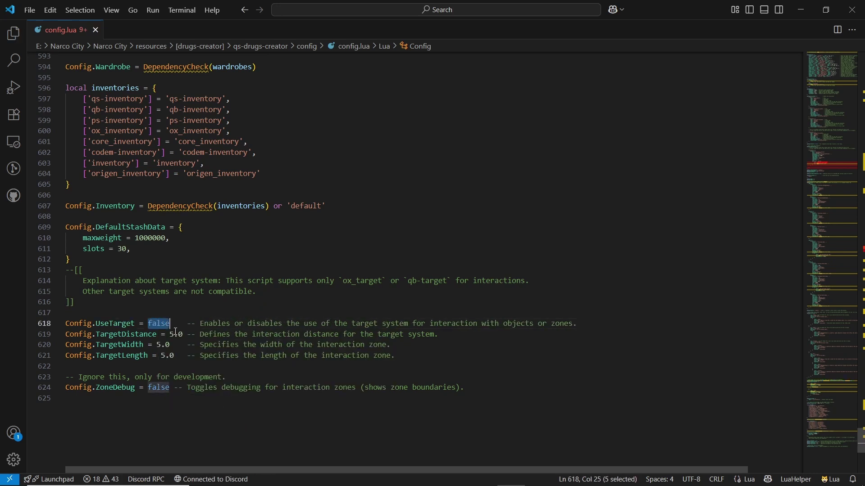
pyautogui.write('true')
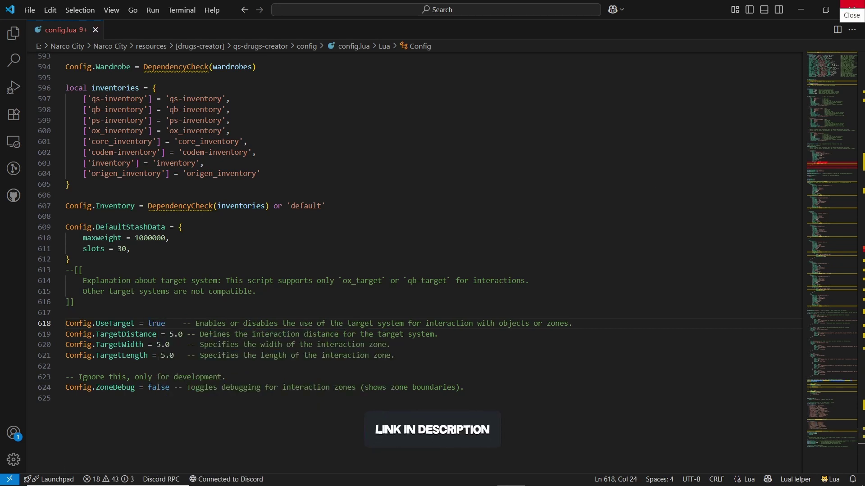
pyautogui.click(852, 9)
# Step: Open furniture.lua from the config folder and look through its furniture categories down to the end of the file
pyautogui.click(137, 134)
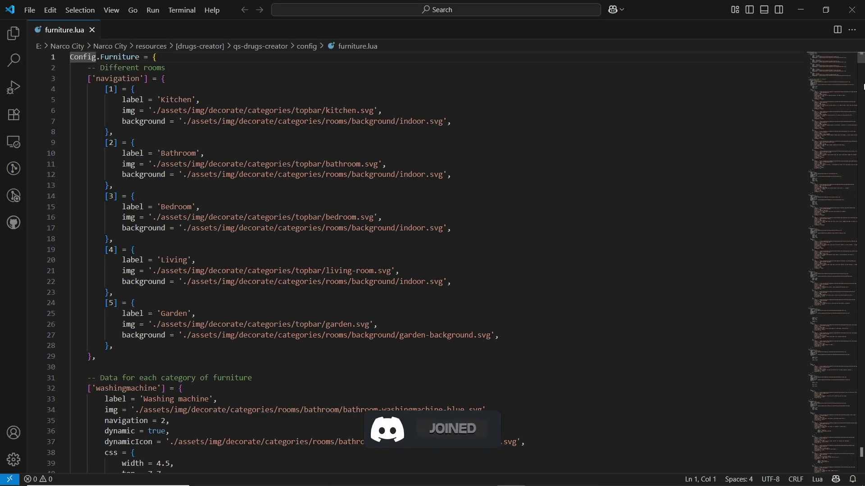
pyautogui.moveTo(830, 82); pyautogui.dragTo(864, 135)
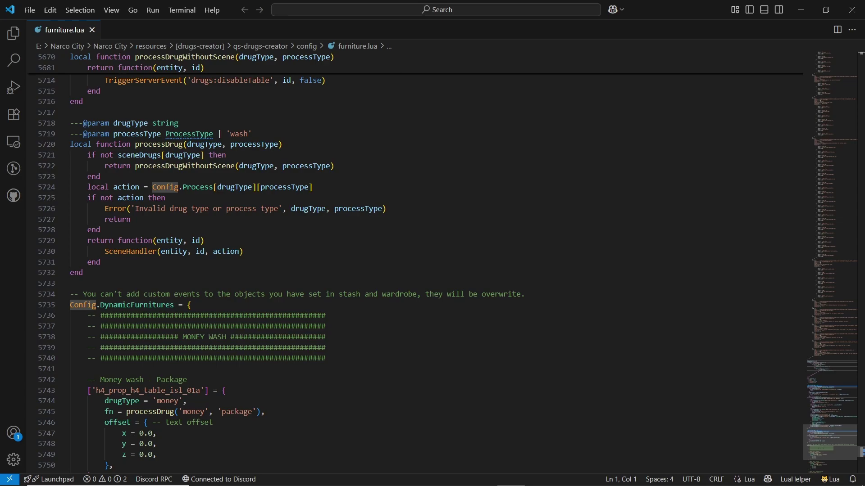
pyautogui.moveTo(860, 450); pyautogui.dragTo(860, 455)
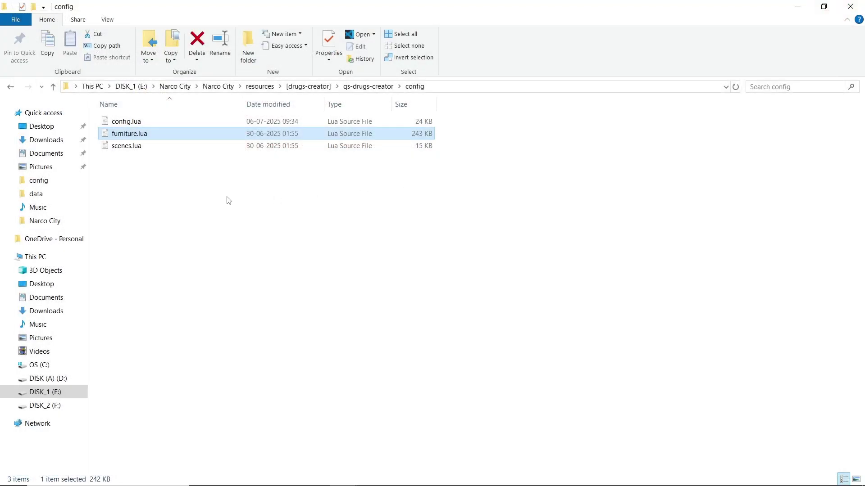
# Step: Open scenes.lua from the config folder and look through its Cocaine and Weed scene definitions
pyautogui.doubleClick(114, 148)
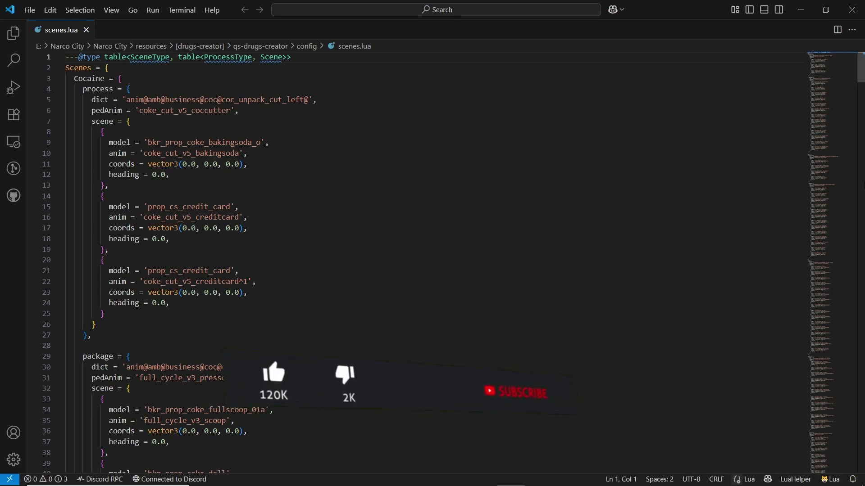
pyautogui.scroll(-13, 828, 242)
pyautogui.click(843, 318)
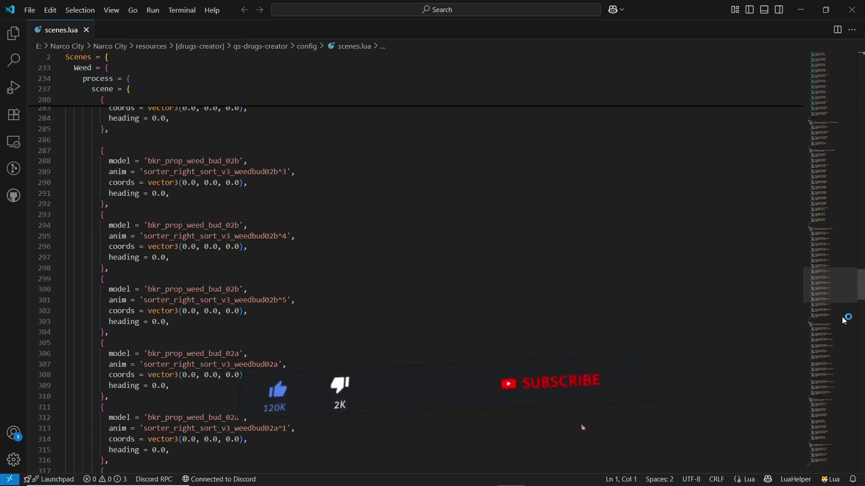
# Step: Look through the Money scenes to the end of scenes.lua, close the file and return to the qs-drugs-creator folder
pyautogui.click(860, 403)
pyautogui.click(837, 451)
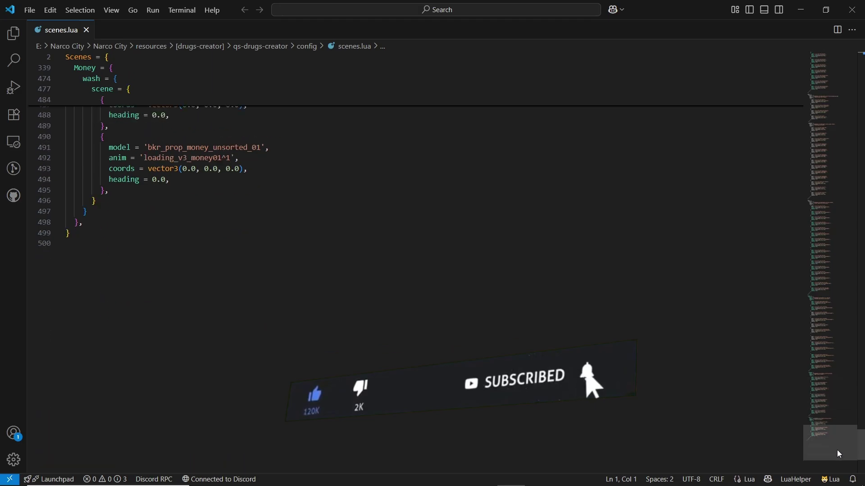
pyautogui.click(853, 7)
pyautogui.press('BackSpace')
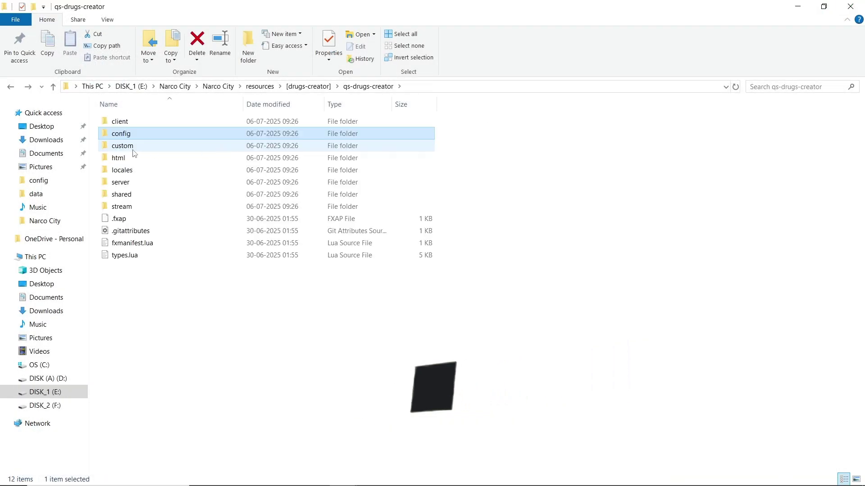
# Step: Look into the shared and custom folders of qs-drugs-creator and go back up to the resources folder
pyautogui.doubleClick(138, 198)
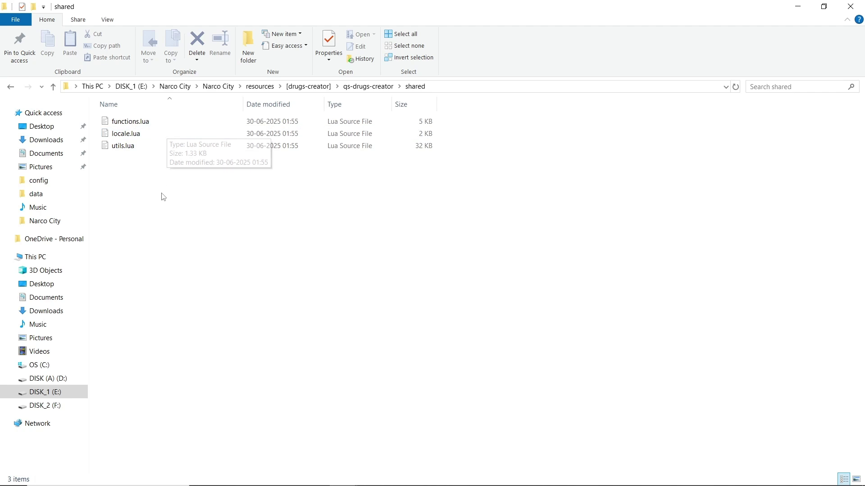
pyautogui.press('BackSpace')
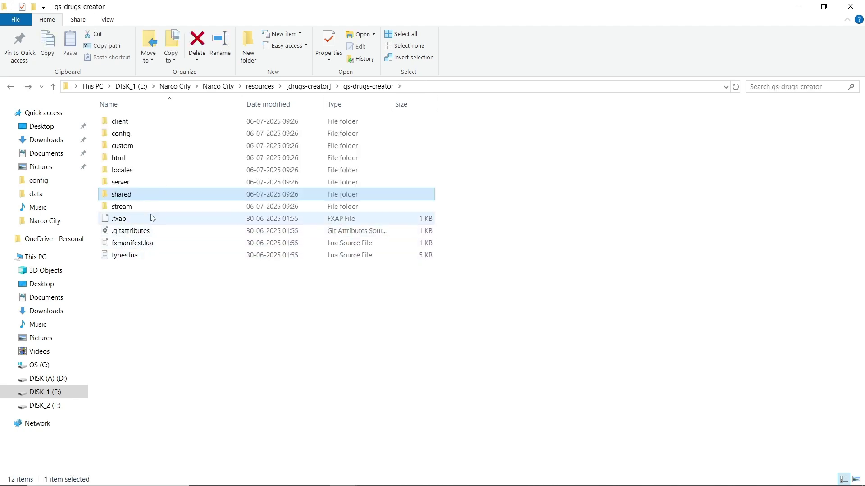
pyautogui.doubleClick(147, 147)
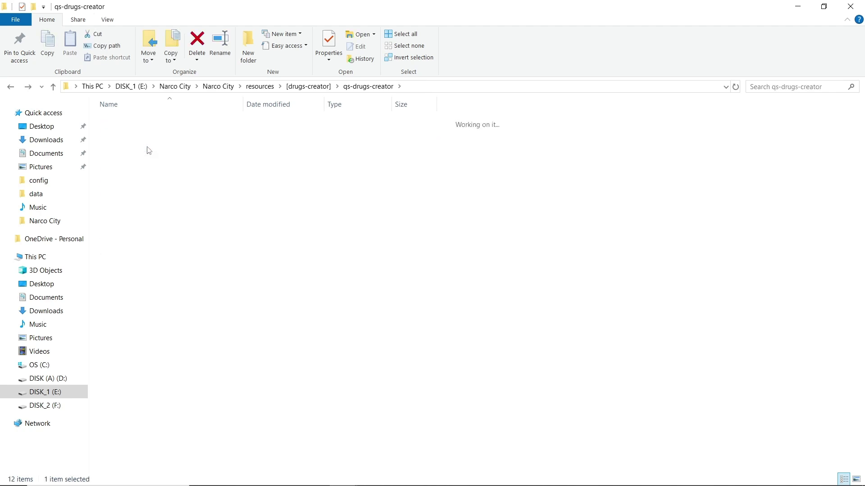
pyautogui.press('BackSpace')
pyautogui.press('BackSpace')
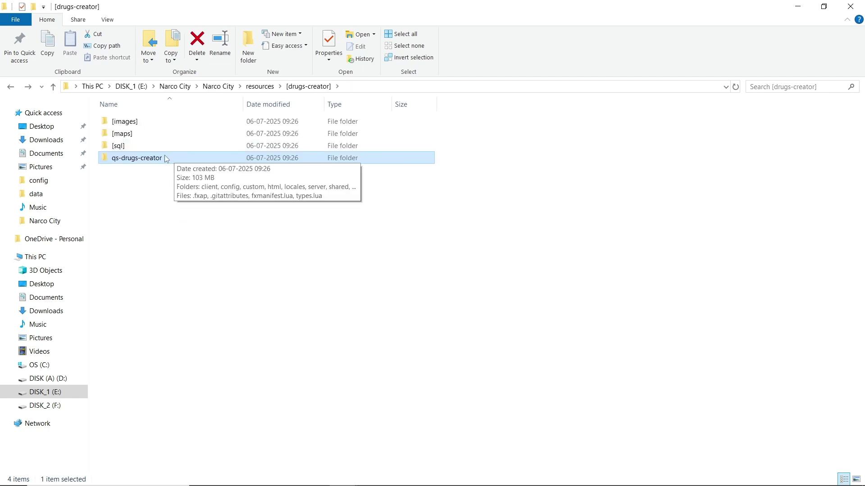
pyautogui.press('BackSpace')
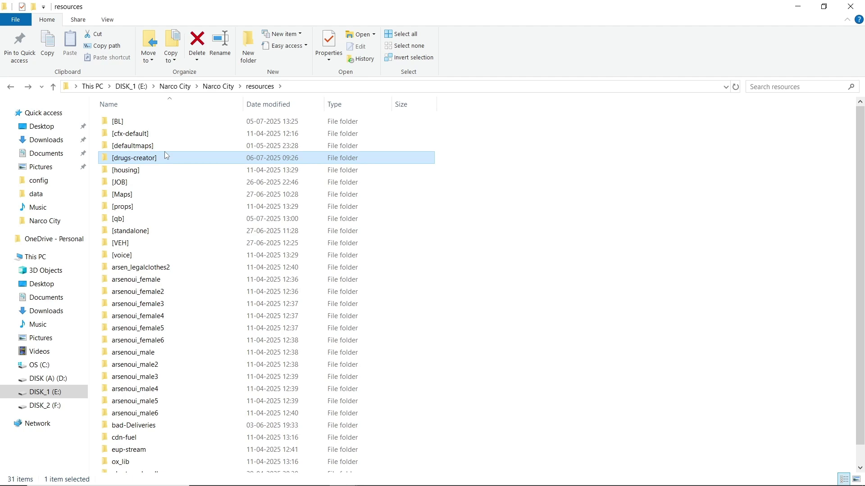
# Step: Check the [maps] folder inside [drugs-creator] and return to the resources folder
pyautogui.doubleClick(165, 153)
pyautogui.doubleClick(144, 138)
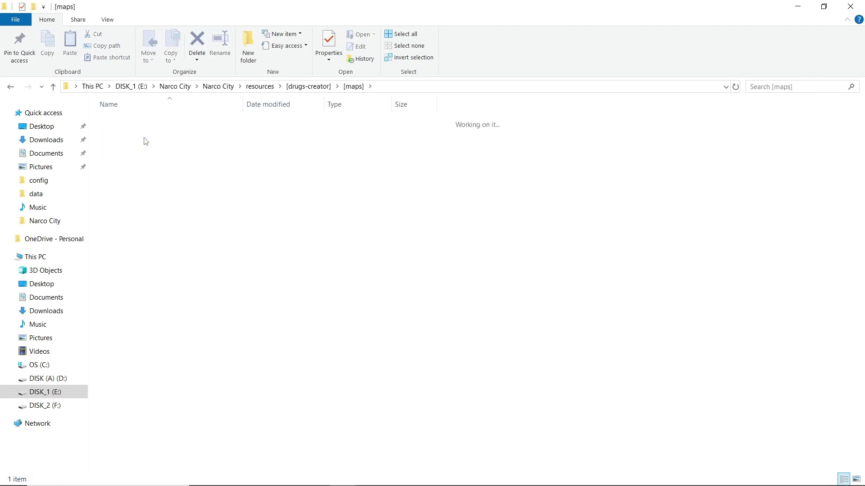
pyautogui.press('BackSpace')
pyautogui.press('BackSpace')
# Step: Copy the folder name [drugs-creator] and add an ensure line for it below #ensure PACK-1 in server.cfg
pyautogui.click(171, 156)
pyautogui.hotkey('ctrl', 'c')
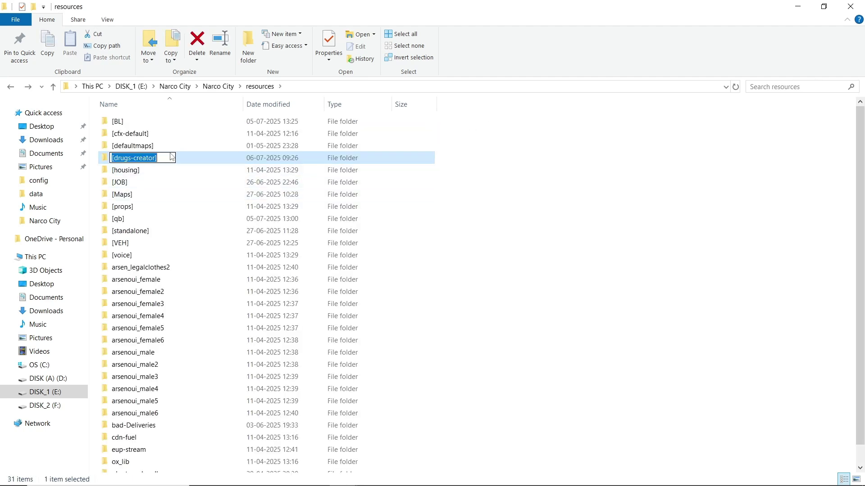
pyautogui.hotkey('alt', 'Tab')
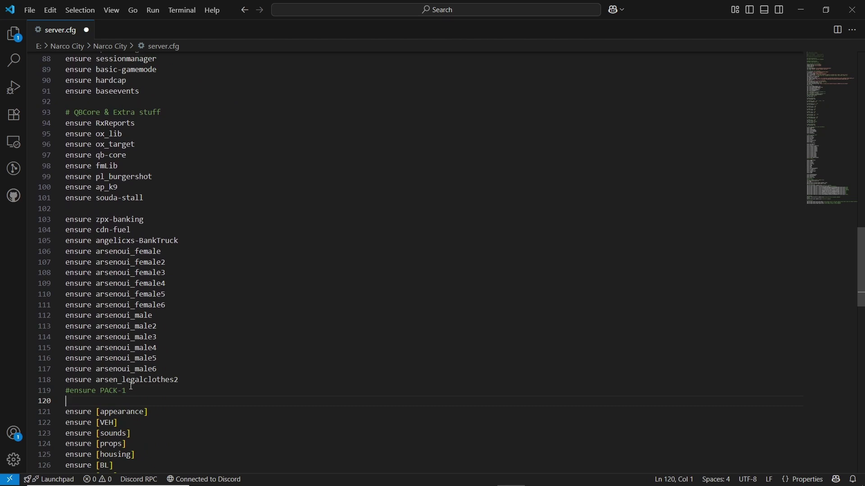
pyautogui.write('ensure')
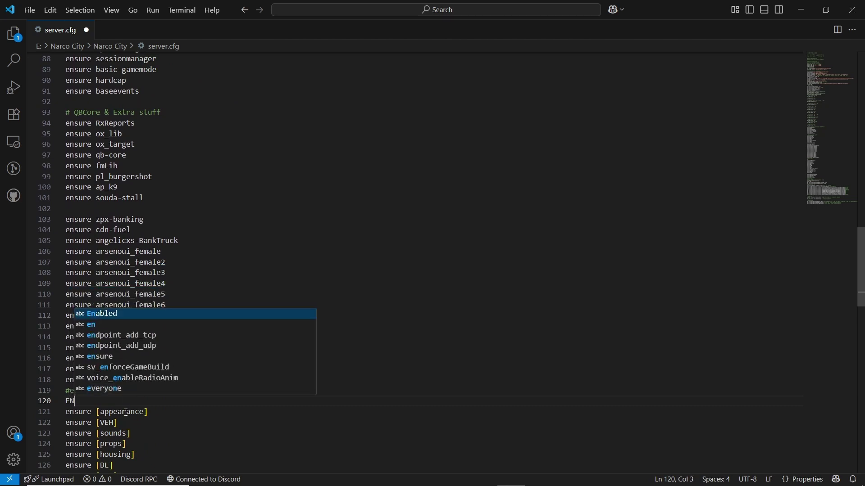
pyautogui.hotkey('ctrl', 'v')
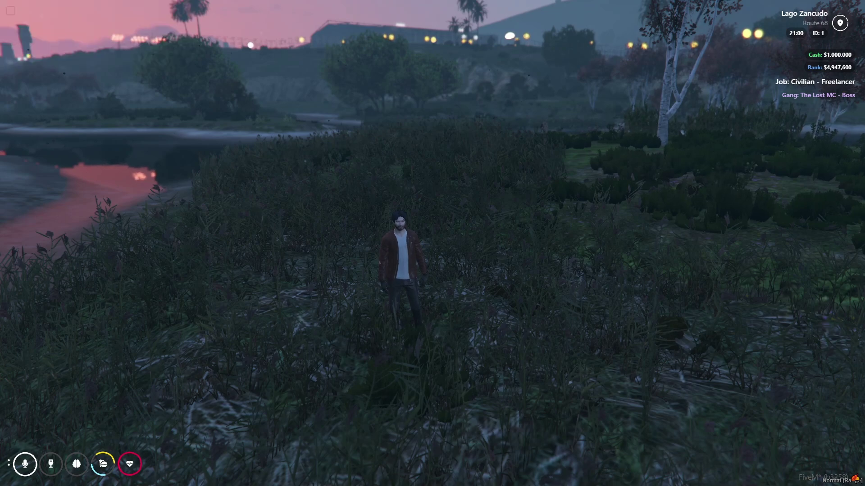
# Step: Switch to the FiveM game and open the drug management menu with the /drugscreator chat command
pyautogui.write('t/tpm')
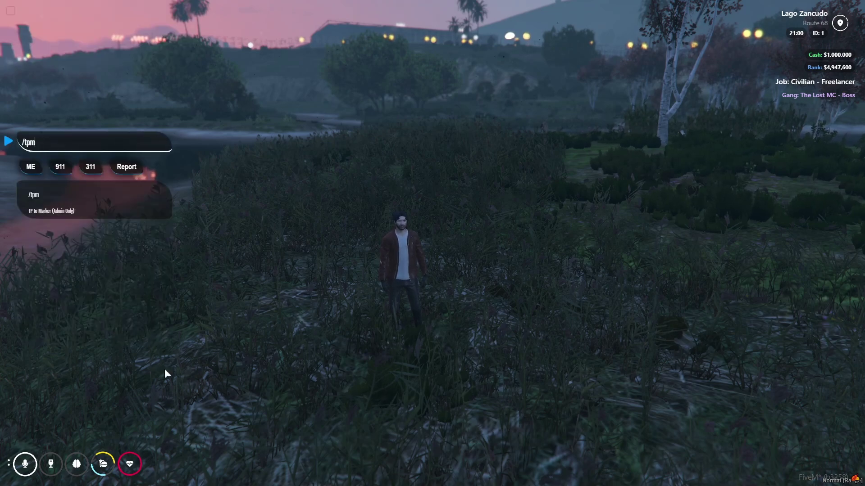
pyautogui.press('Return')
pyautogui.write('t/')
pyautogui.press('Up')
pyautogui.press('Up')
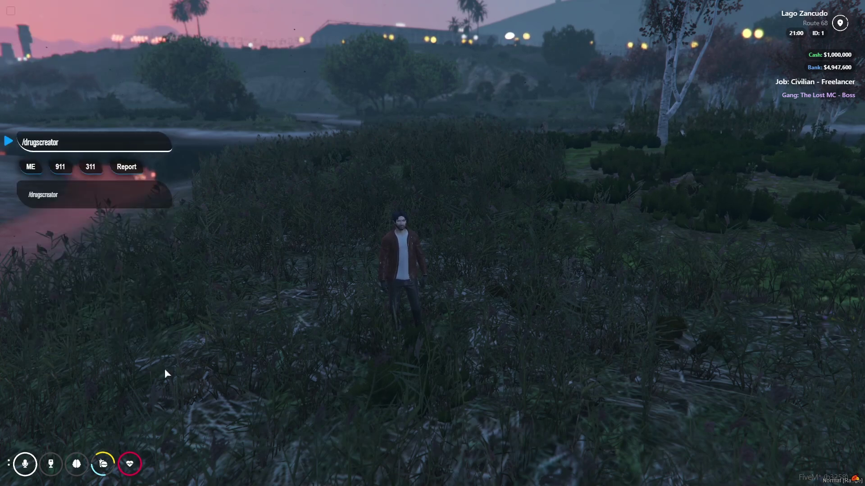
pyautogui.press('Return')
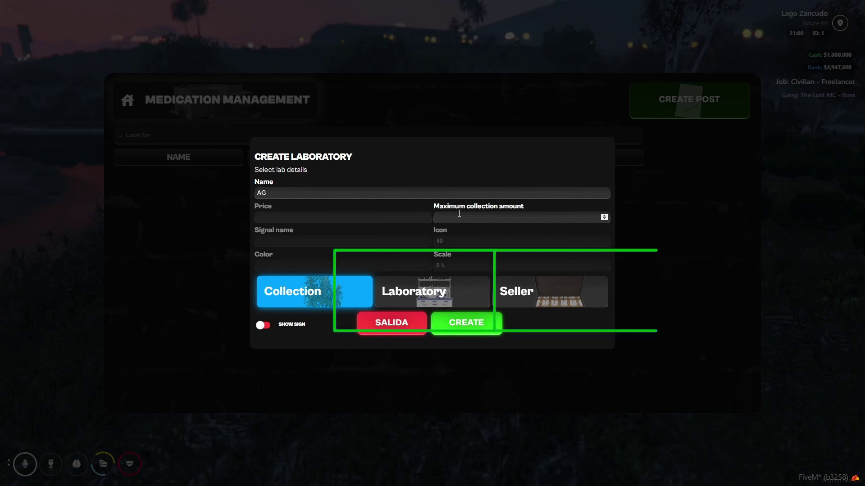
# Step: Create the AG collection post with a maximum collection amount of 5, the sign hidden and weed as drug type
pyautogui.write('5')
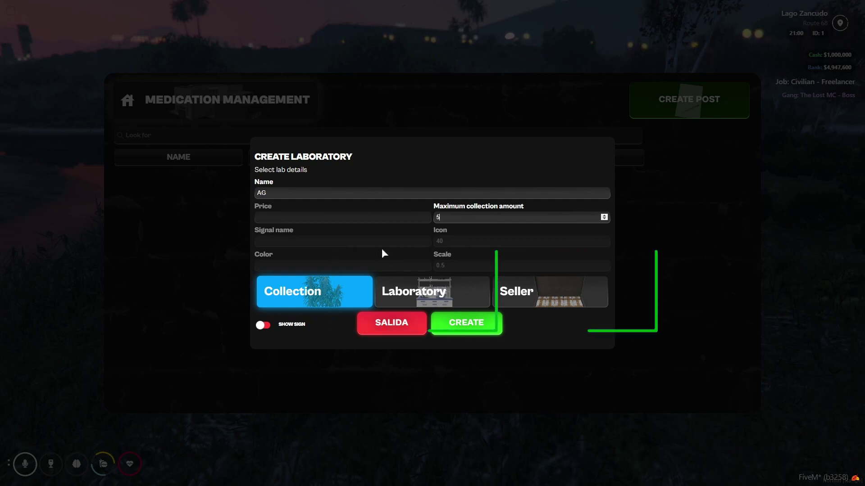
pyautogui.click(265, 325)
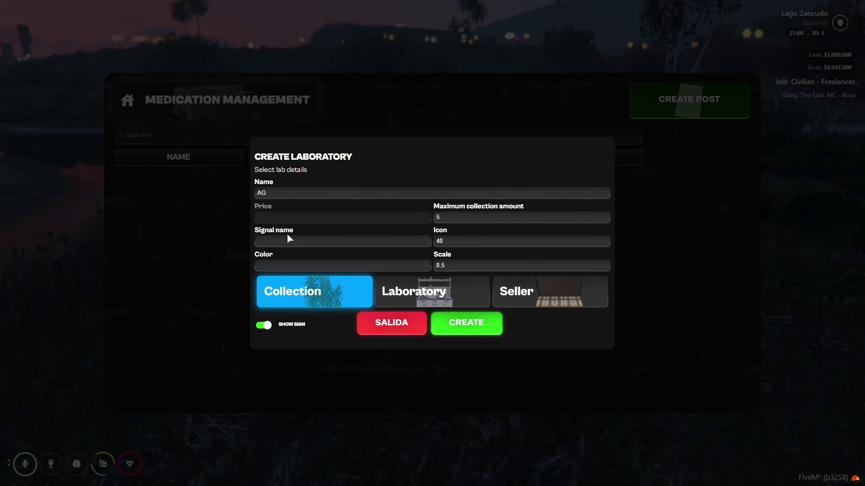
pyautogui.click(266, 326)
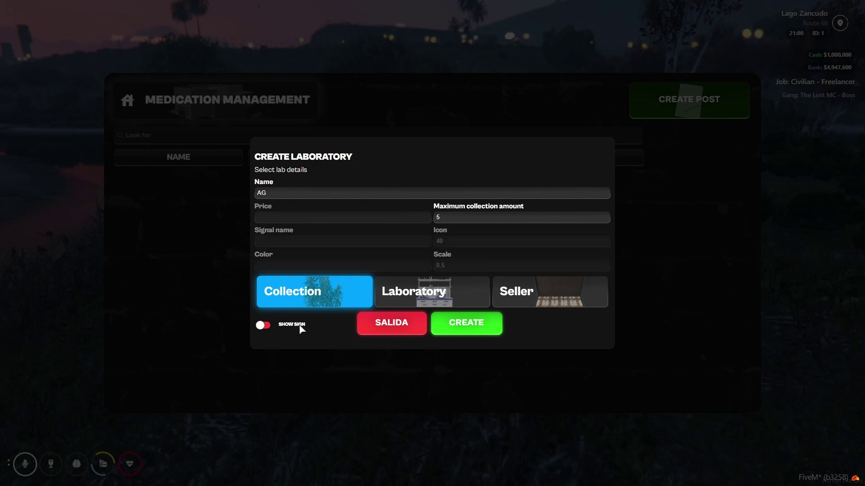
pyautogui.click(481, 331)
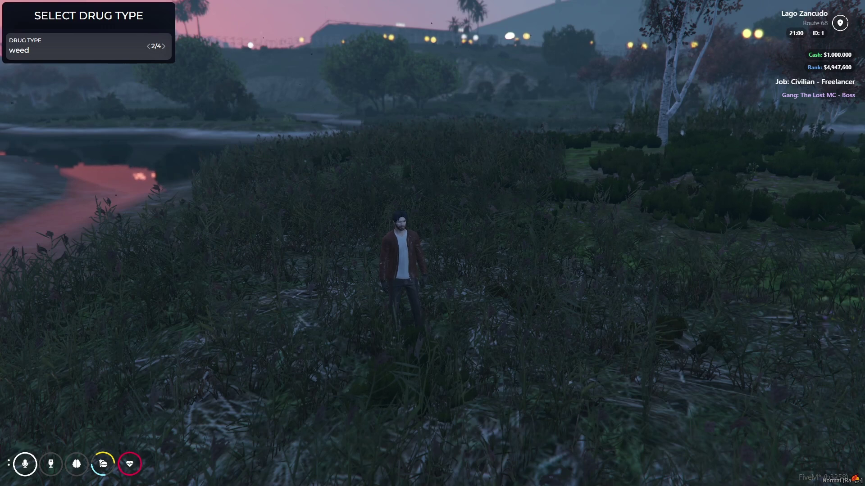
pyautogui.press('Return')
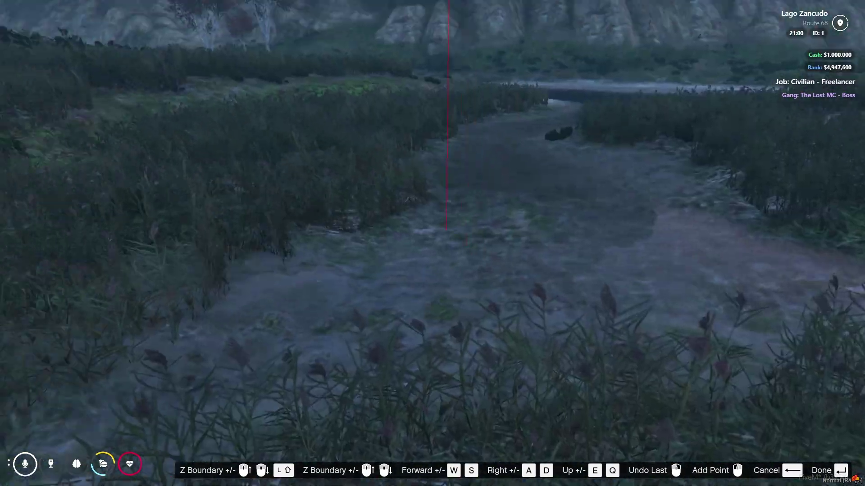
# Step: Mark the boundary points of the collection zone around the marsh and place the weed plants inside it
pyautogui.press('s')
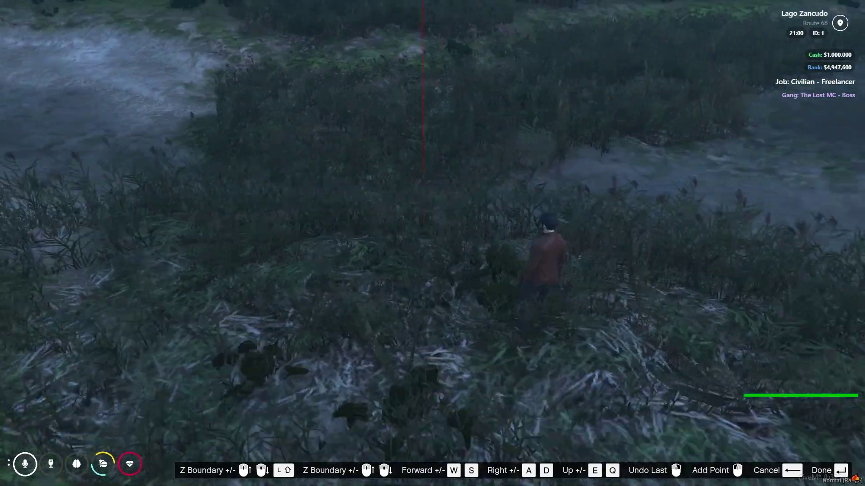
pyautogui.press('w')
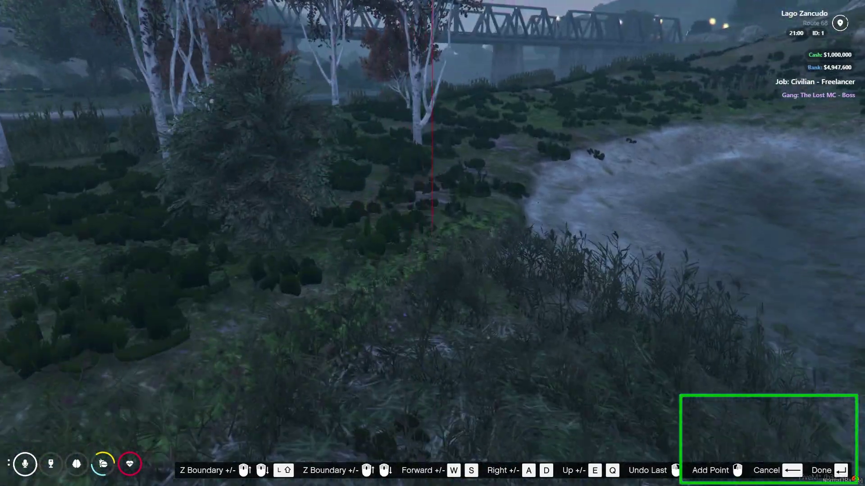
pyautogui.click(432, 243)
pyautogui.press('d')
pyautogui.press('s')
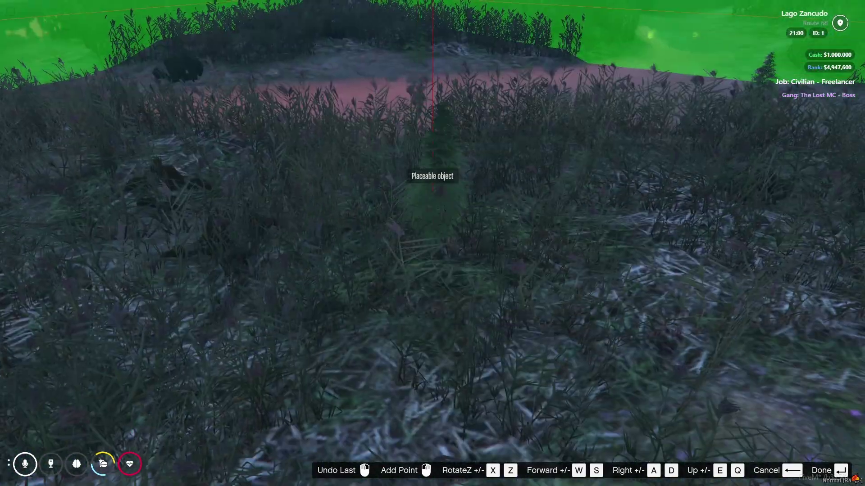
pyautogui.press('w')
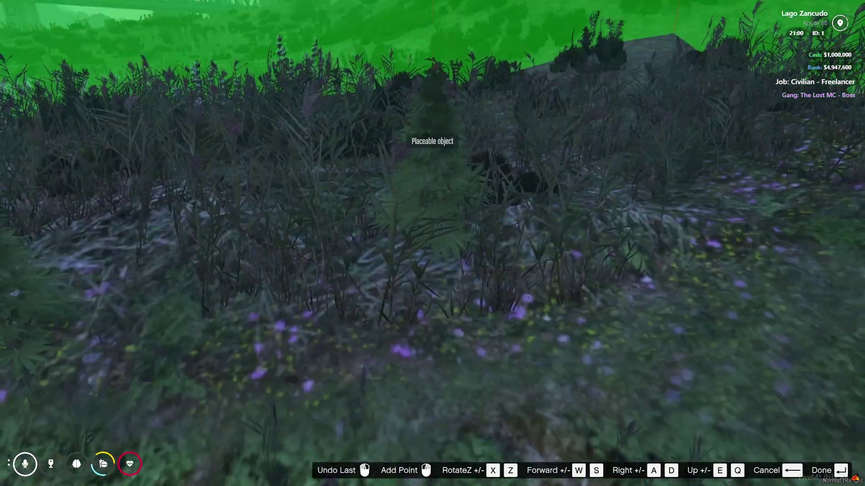
pyautogui.press('Return')
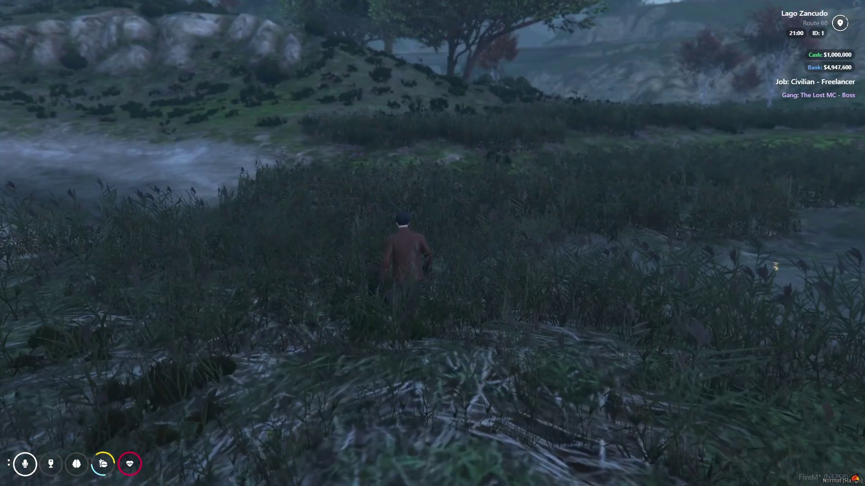
# Step: Walk to one of the placed weed plants and collect drugs from it
pyautogui.press('w')
pyautogui.press('alt')
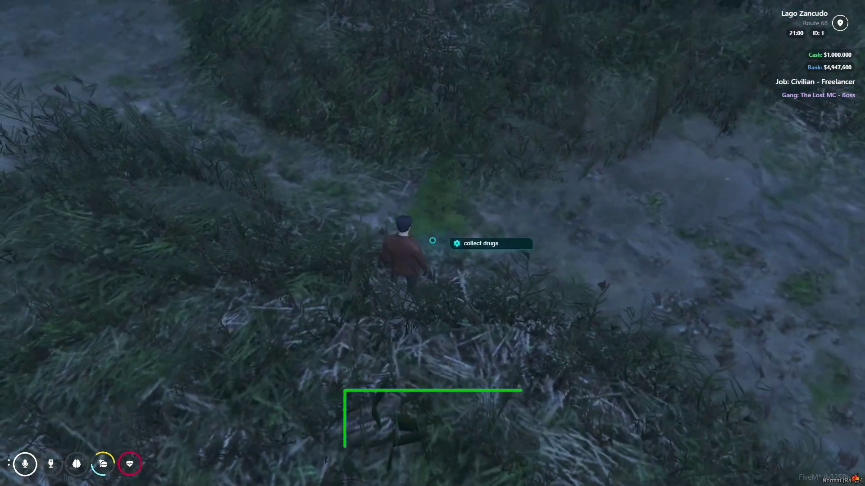
pyautogui.click(476, 245)
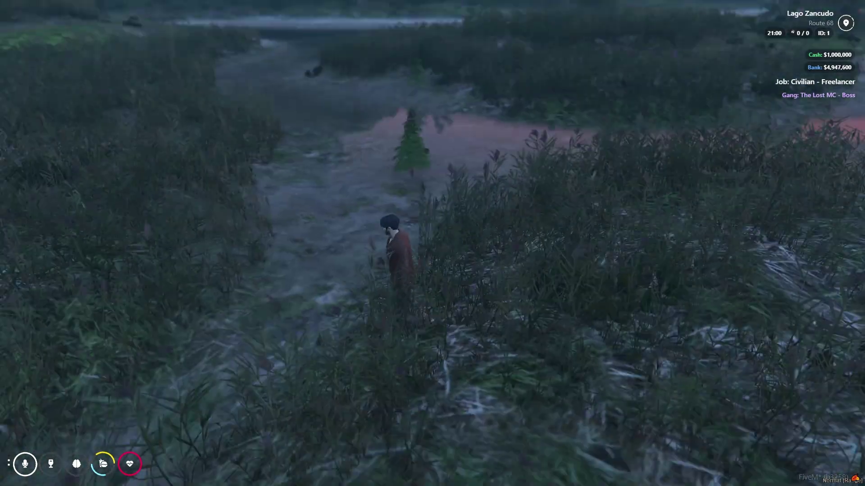
pyautogui.press('w')
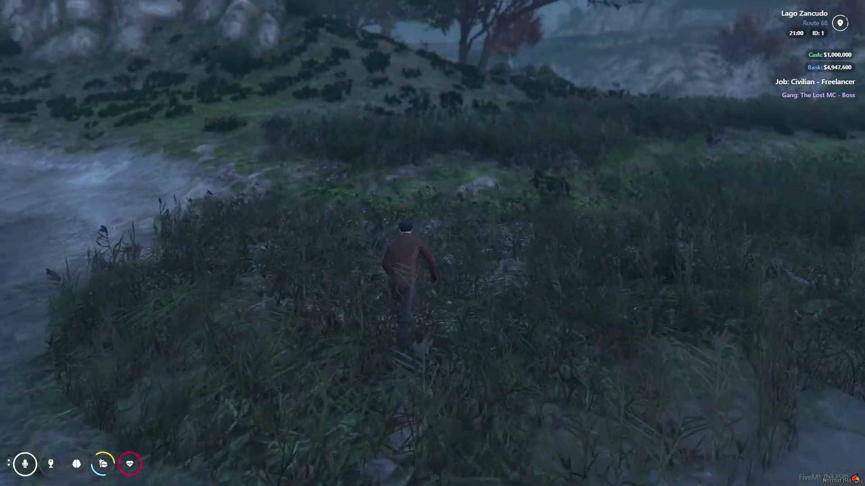
# Step: Set a map waypoint at Fort Zancudo, teleport there with /tpm and walk to the building's shutters
pyautogui.press('Escape')
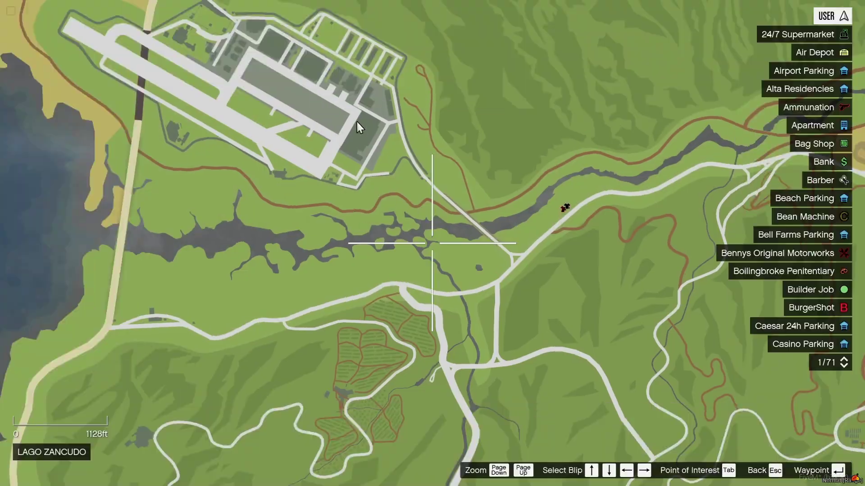
pyautogui.scroll(4, 356, 120)
pyautogui.press('Escape')
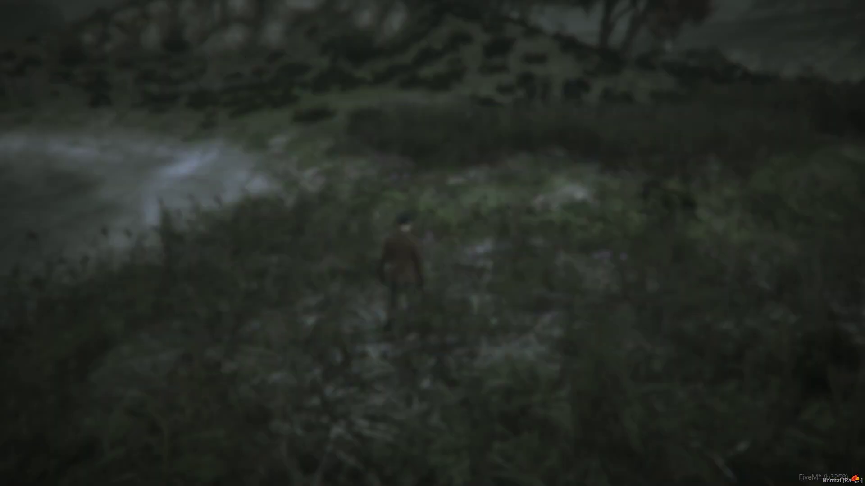
pyautogui.write('t/tpm')
pyautogui.press('Return')
pyautogui.press('w')
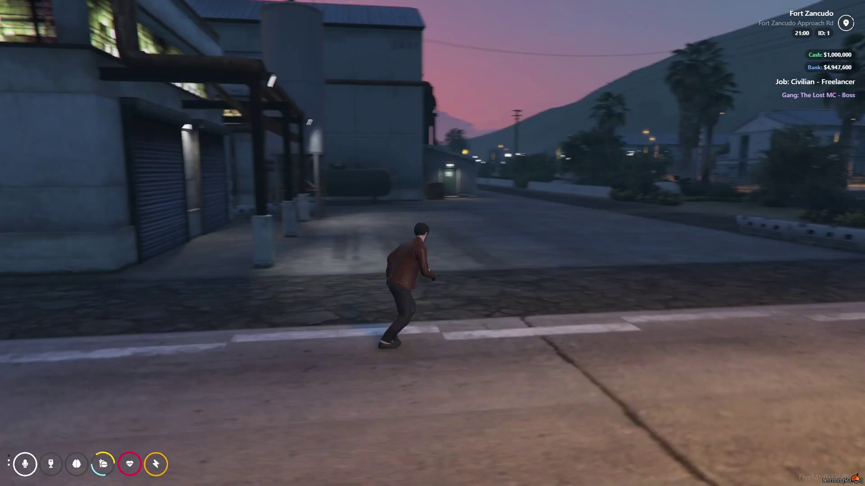
pyautogui.press('w')
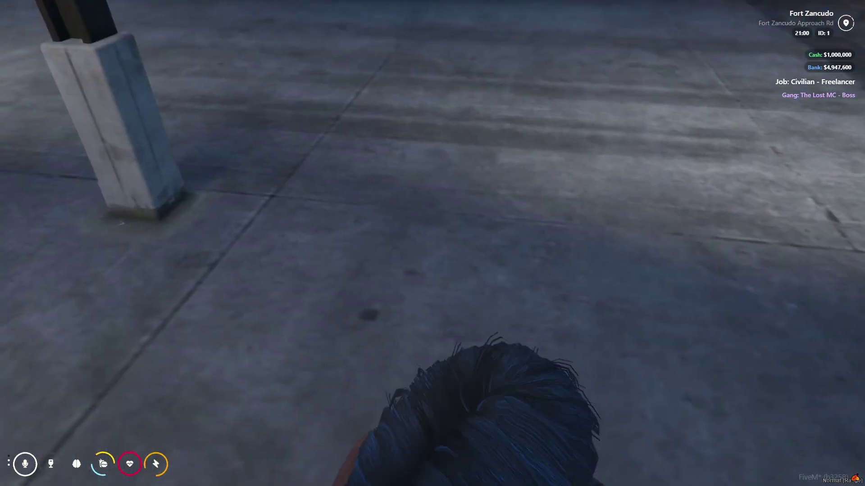
pyautogui.press('w')
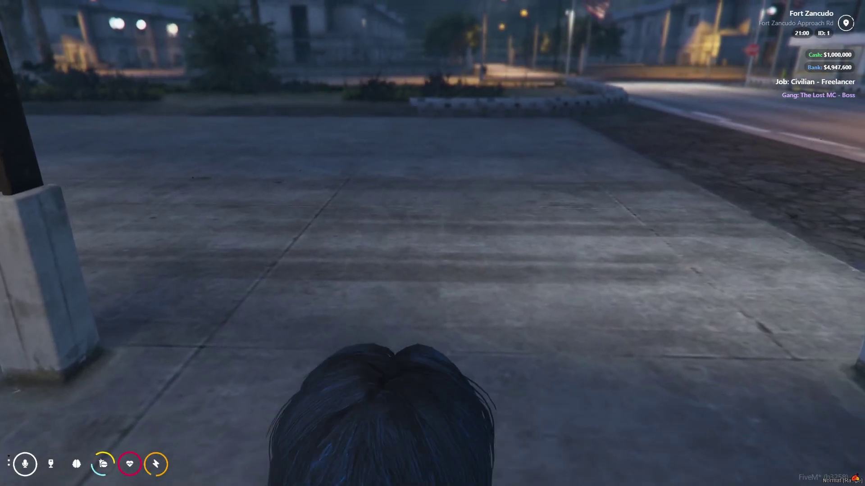
# Step: Open the drug creator's management menu and start a new post of type Laboratory
pyautogui.write('t/TPM')
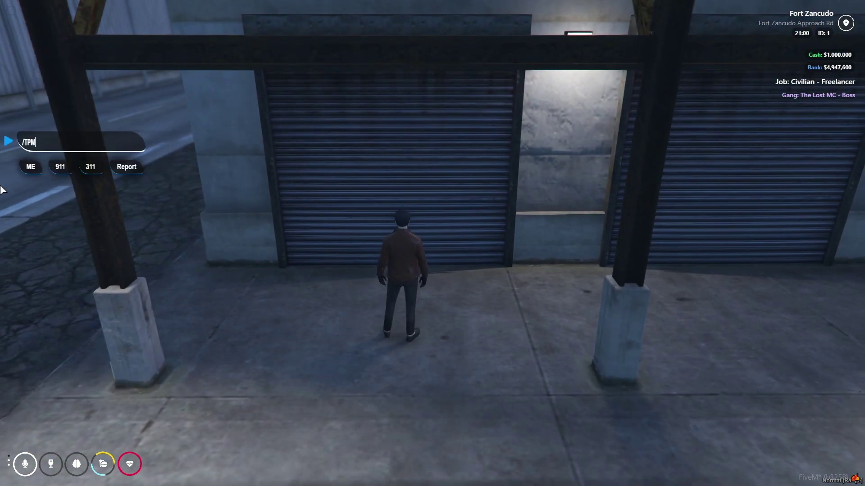
pyautogui.press('Up')
pyautogui.press('Return')
pyautogui.click(715, 103)
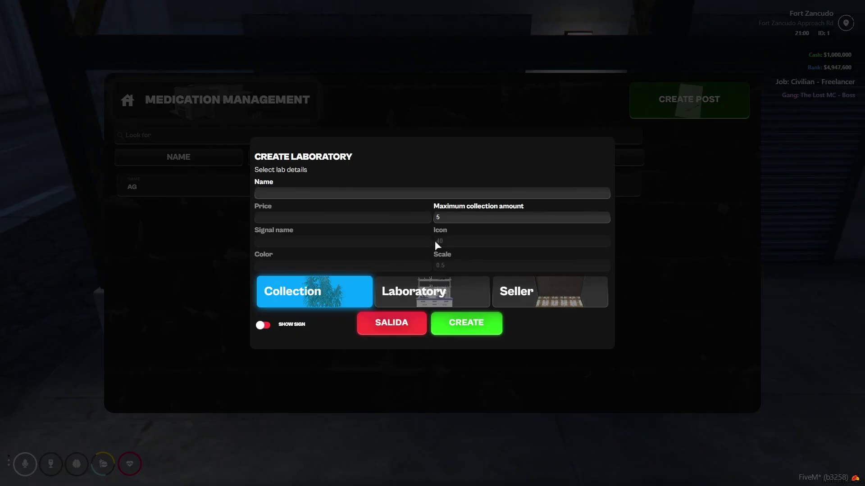
pyautogui.click(407, 301)
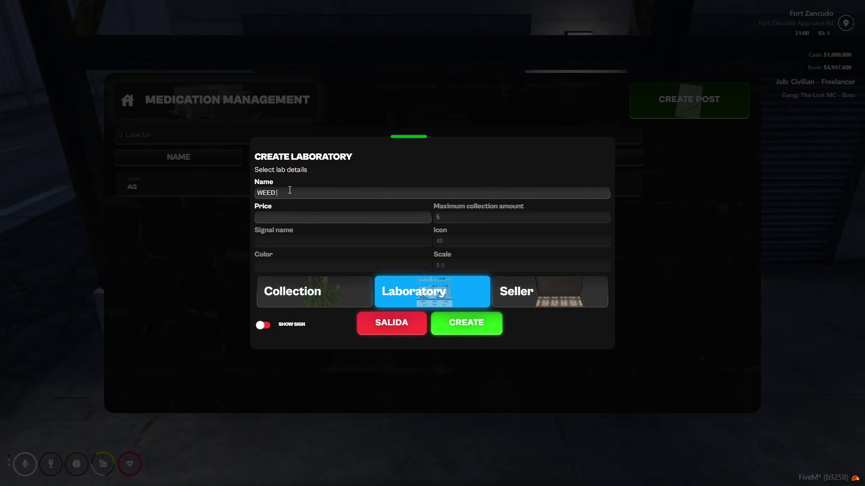
# Step: Name the laboratory WEED LAB, set its price to 50000, leave its sign hidden and create it
pyautogui.click(289, 191)
pyautogui.write('WEED LAB')
pyautogui.click(312, 218)
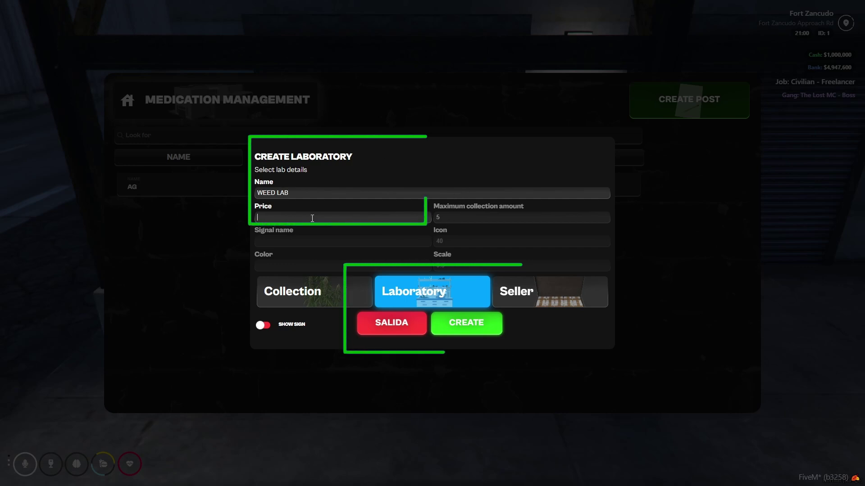
pyautogui.write('50000')
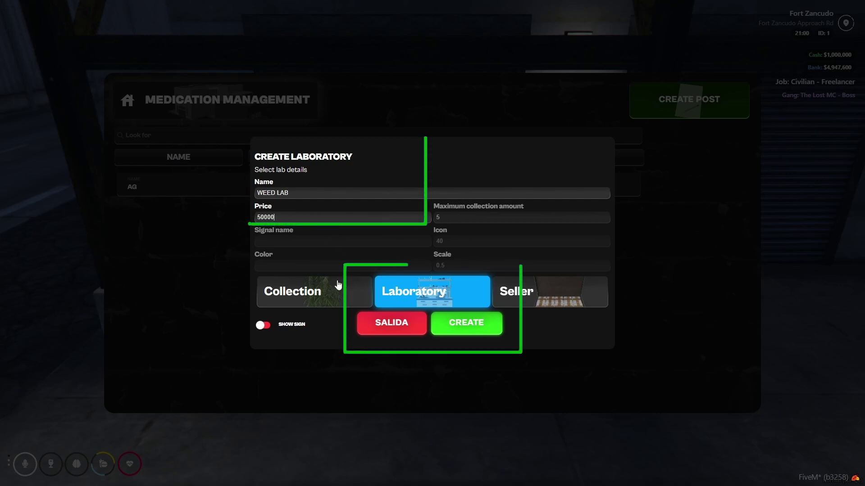
pyautogui.click(263, 325)
pyautogui.click(264, 326)
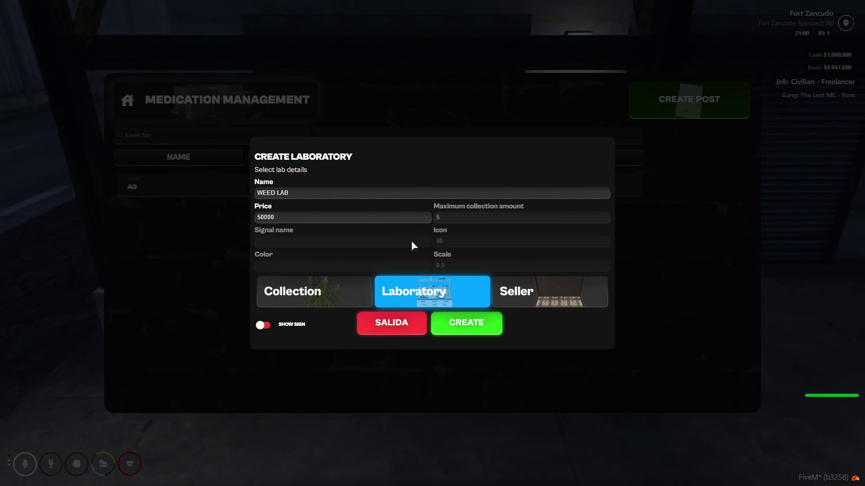
pyautogui.click(460, 332)
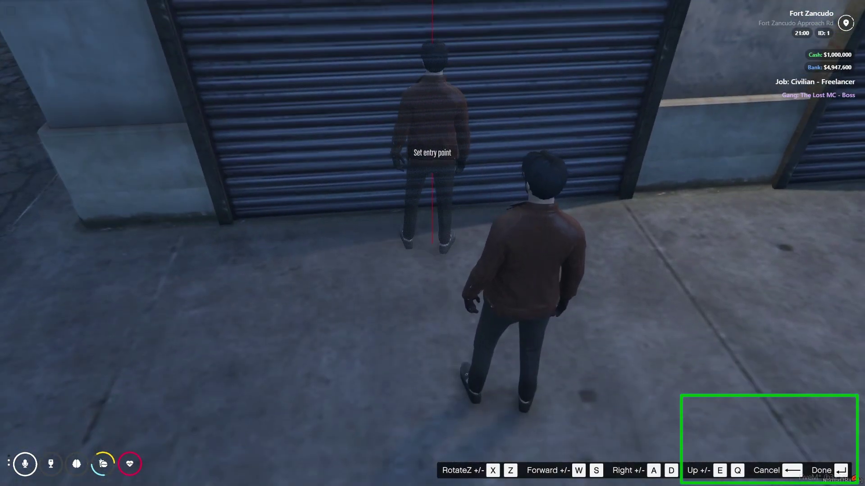
# Step: Set the laboratory's entry point at the shutter and choose the large warehouse shell with yellow beams as its interior
pyautogui.press('Return')
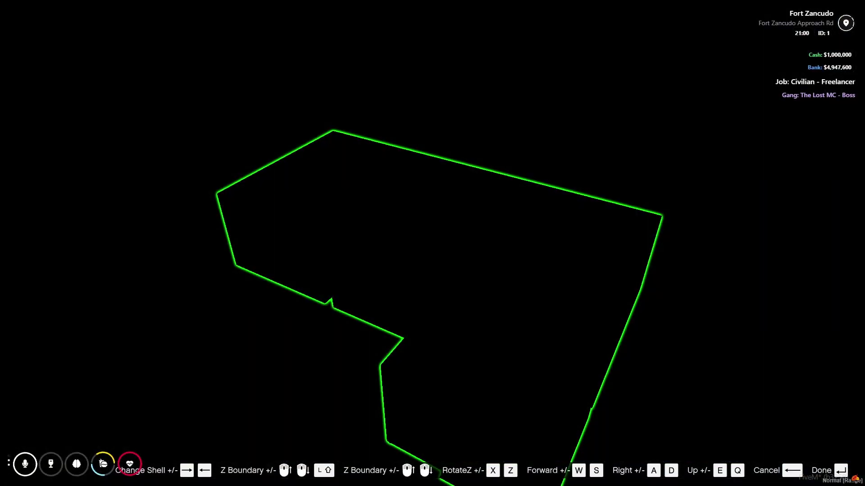
pyautogui.press('Right')
pyautogui.press('Right')
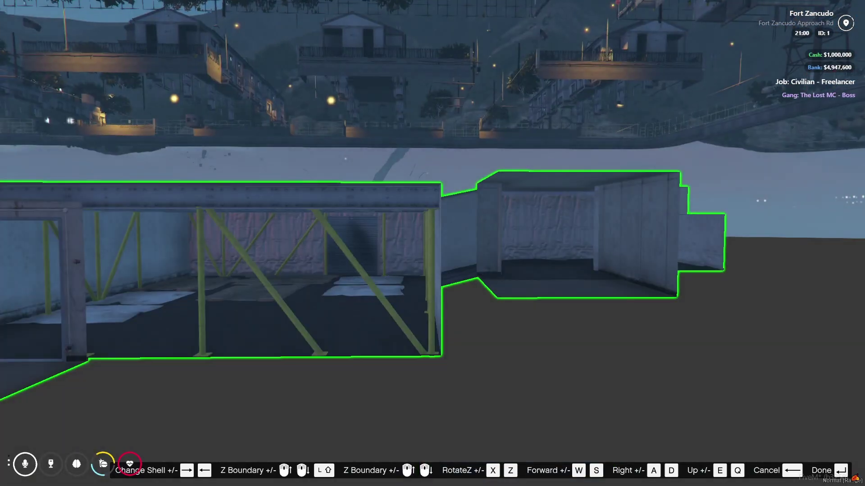
pyautogui.press('Right')
pyautogui.press('Left')
pyautogui.press('Right')
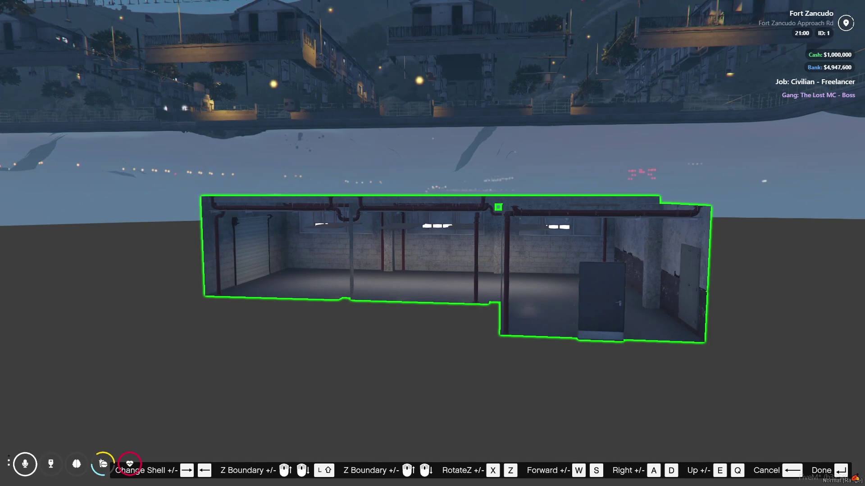
pyautogui.press('Left')
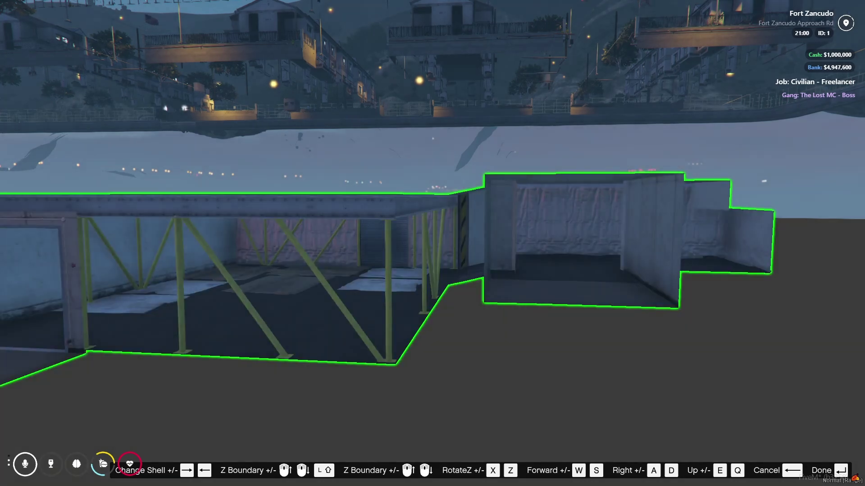
pyautogui.press('Return')
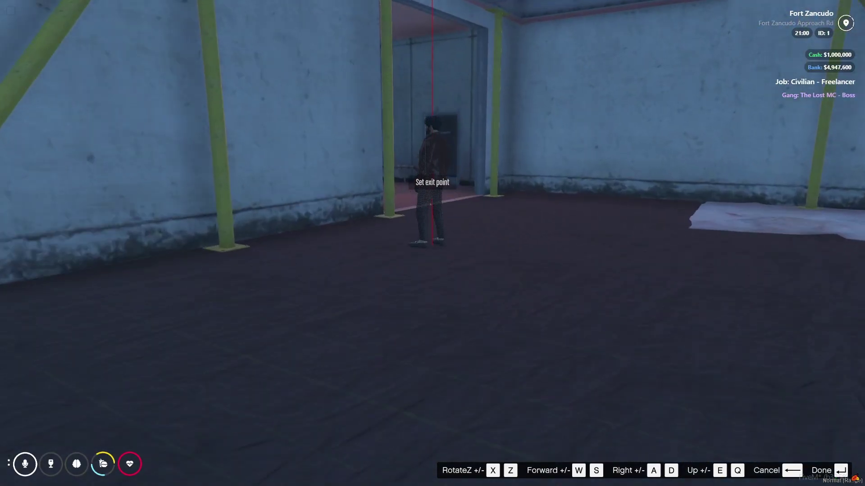
# Step: Set the laboratory's exit point in front of the Surveillance door, with the character facing into the room
pyautogui.press('w')
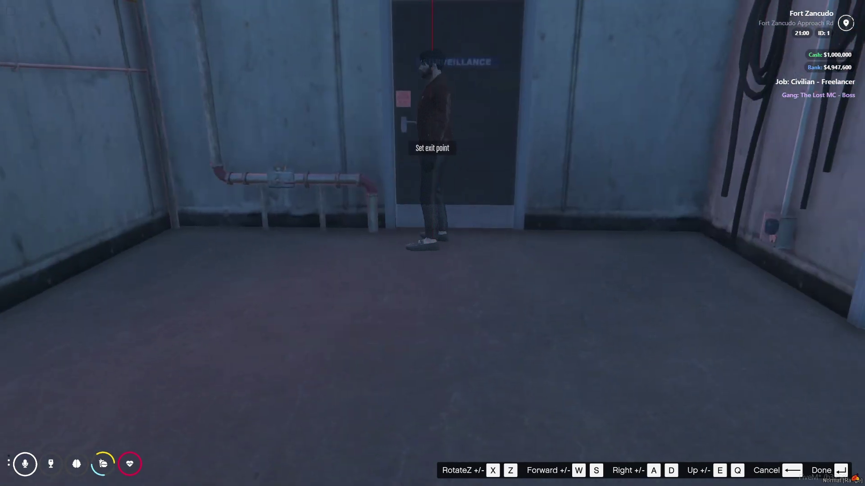
pyautogui.press('d')
pyautogui.press('x')
pyautogui.press('a')
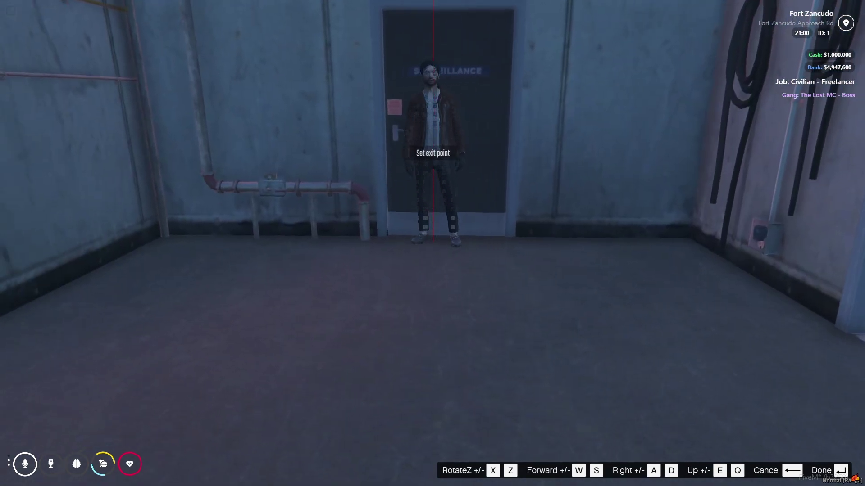
pyautogui.press('d')
pyautogui.press('Return')
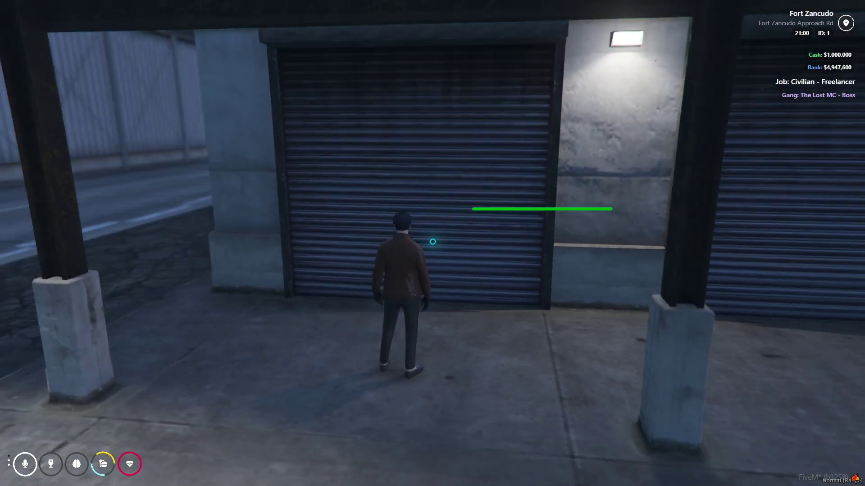
# Step: Walk up to the shutter, show the laboratory purchase contract and reject it
pyautogui.press('w')
pyautogui.click(432, 243)
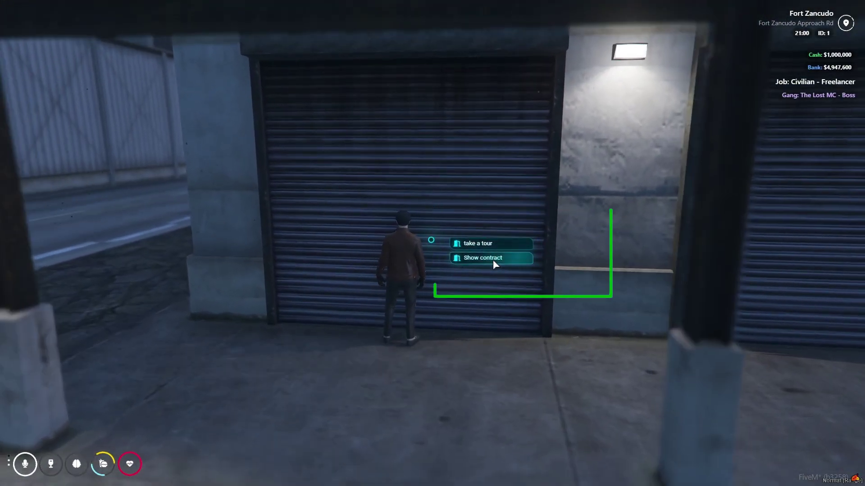
pyautogui.click(493, 259)
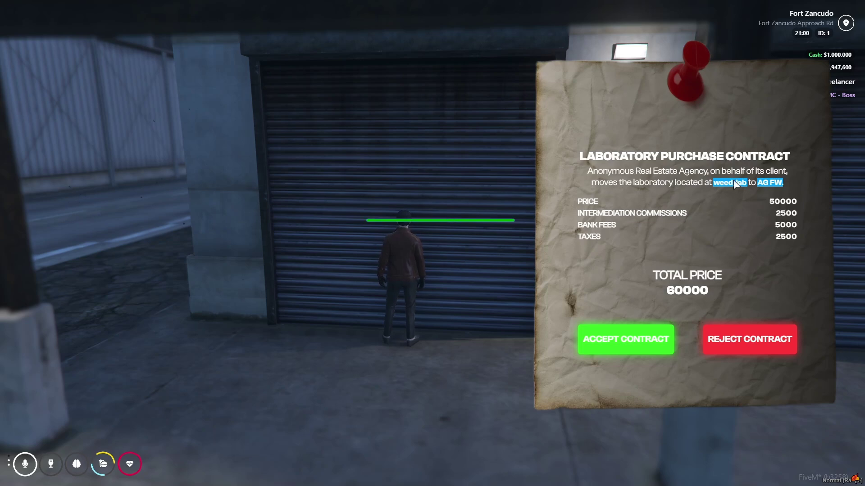
pyautogui.press('Escape')
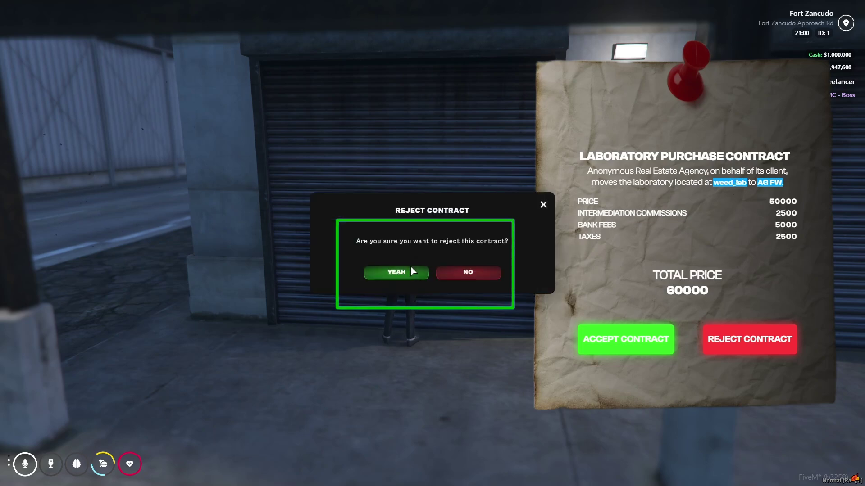
pyautogui.click(396, 272)
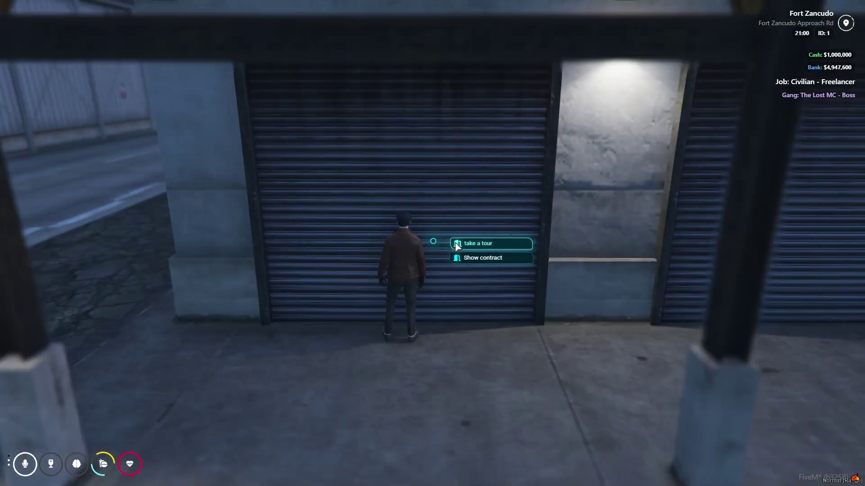
# Step: Take a tour of the laboratory and look around its rooms
pyautogui.click(477, 242)
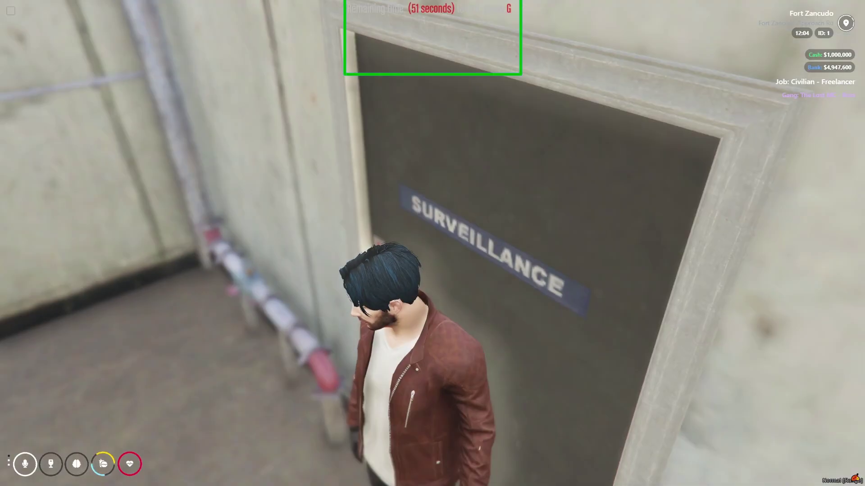
pyautogui.press('w')
pyautogui.press('w')
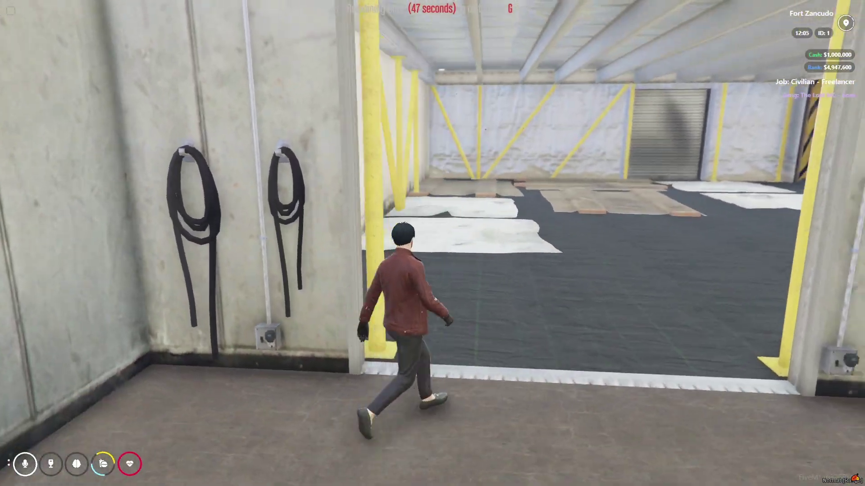
pyautogui.hotkey('shift', 'w')
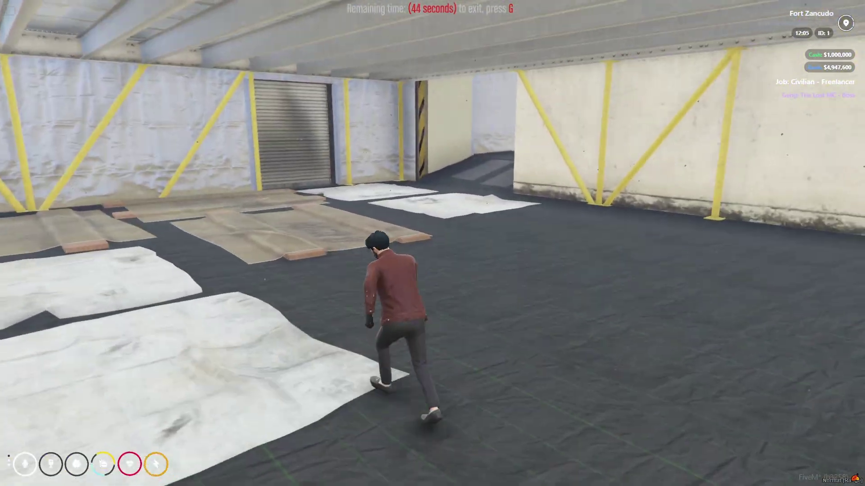
pyautogui.hotkey('shift', 'w')
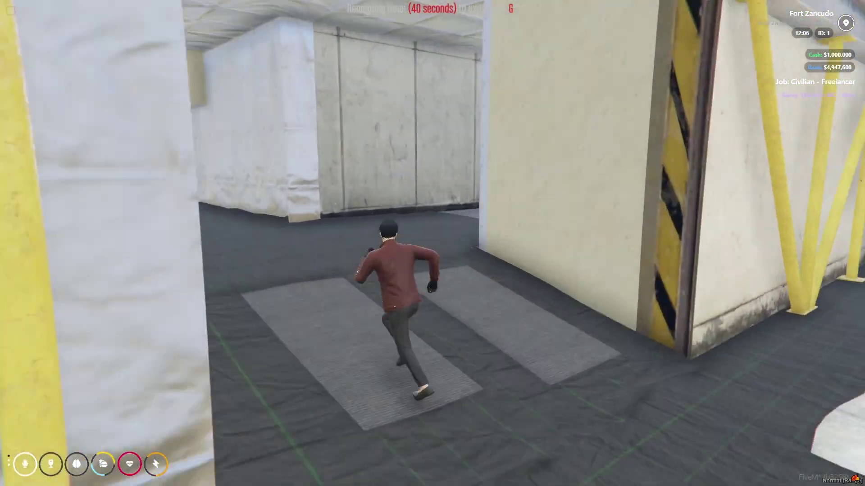
pyautogui.hotkey('shift', 'w')
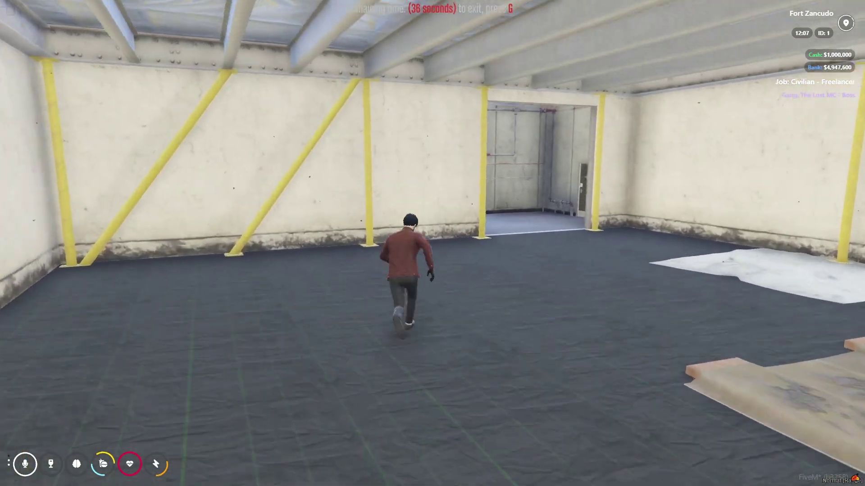
pyautogui.hotkey('shift', 'w')
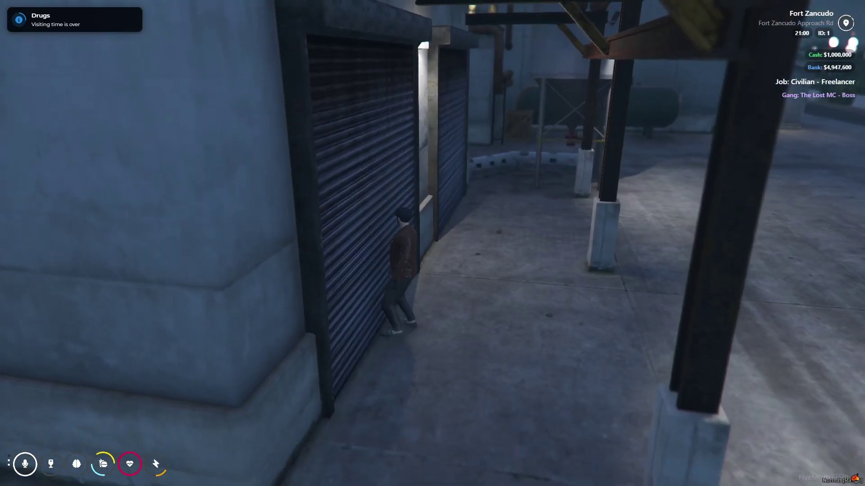
# Step: Accept the laboratory's purchase contract at the shutter and enter the purchased laboratory's main hall
pyautogui.press('alt')
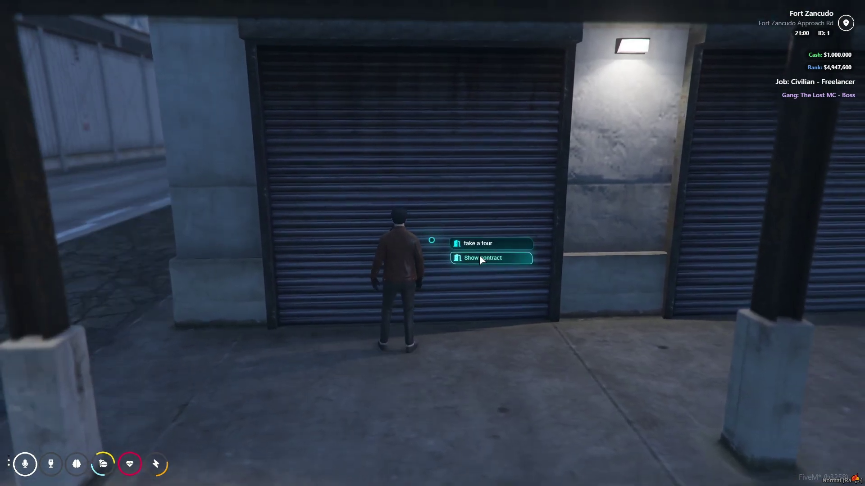
pyautogui.click(479, 257)
pyautogui.click(631, 353)
pyautogui.click(396, 272)
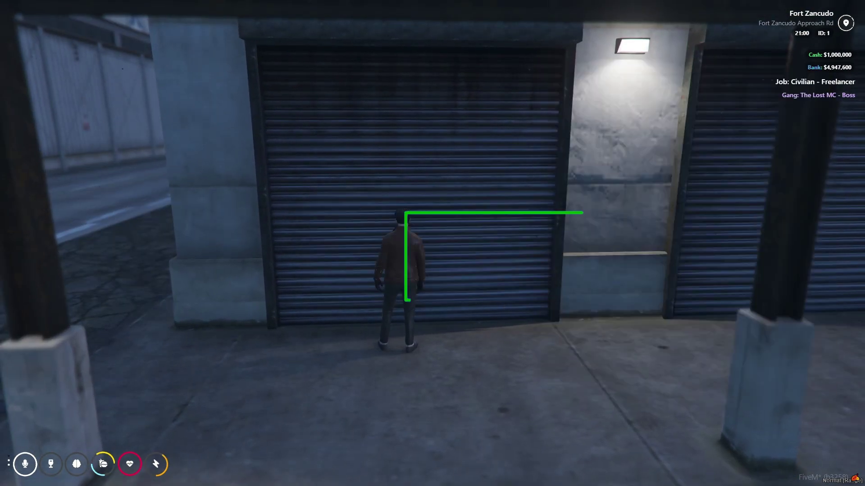
pyautogui.press('alt')
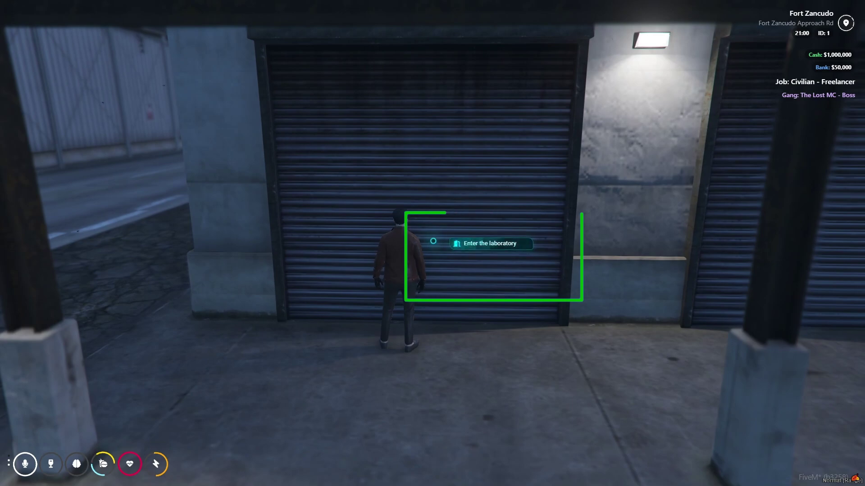
pyautogui.click(485, 243)
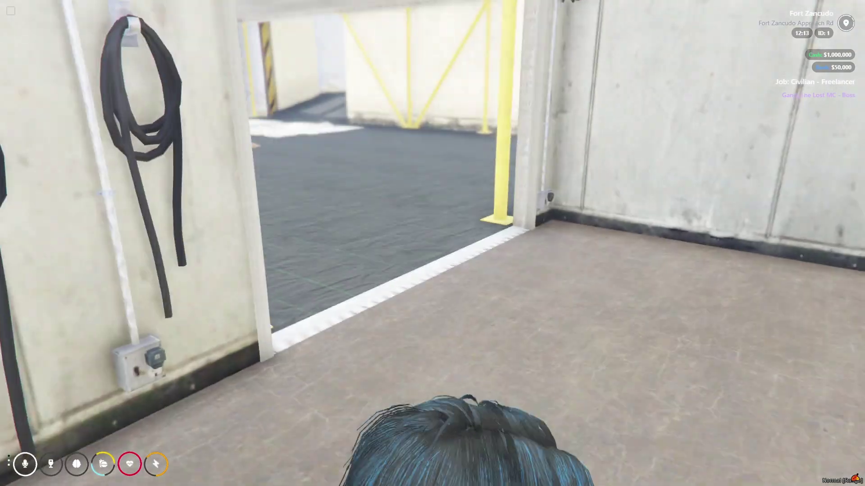
pyautogui.press('w')
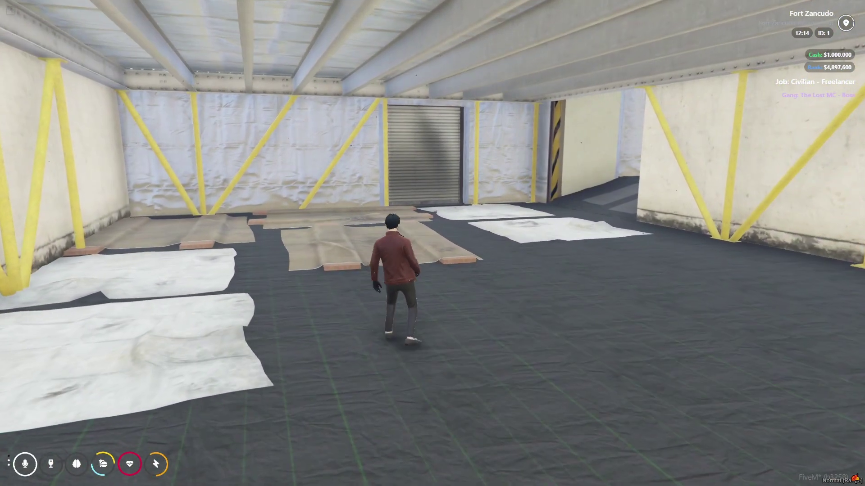
# Step: Open the laboratory's management panel with the /labmenu command
pyautogui.write('t/lam')
pyautogui.press('BackSpace')
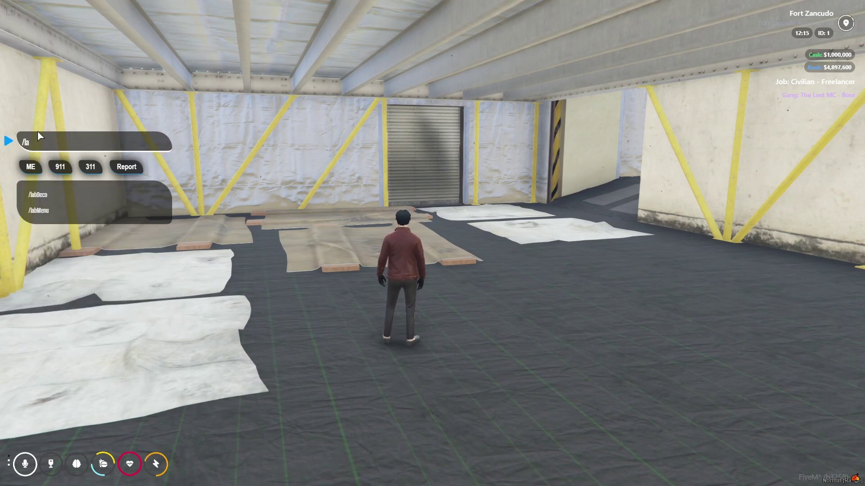
pyautogui.write('bmenu')
pyautogui.press('BackSpace')
pyautogui.press('BackSpace')
pyautogui.press('BackSpace')
pyautogui.press('BackSpace')
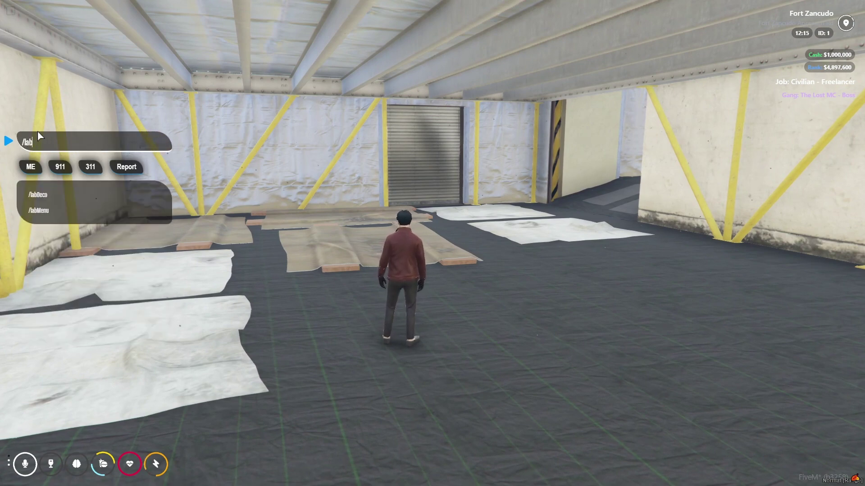
pyautogui.write('menu')
pyautogui.press('Return')
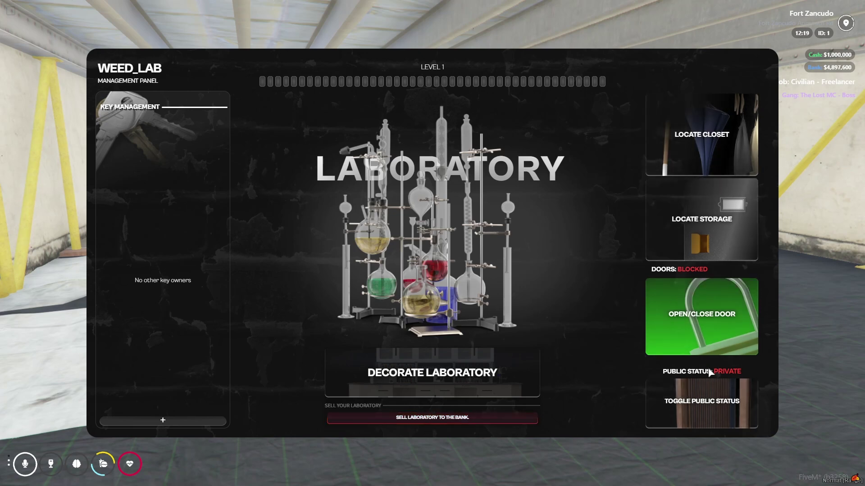
# Step: Examine the laboratory's public status option and the dialog for adding key owners
pyautogui.click(694, 403)
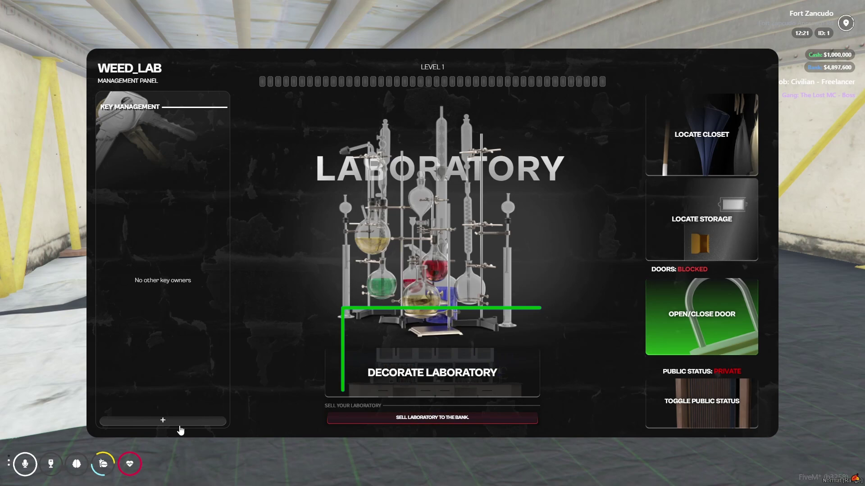
pyautogui.click(178, 423)
pyautogui.click(541, 148)
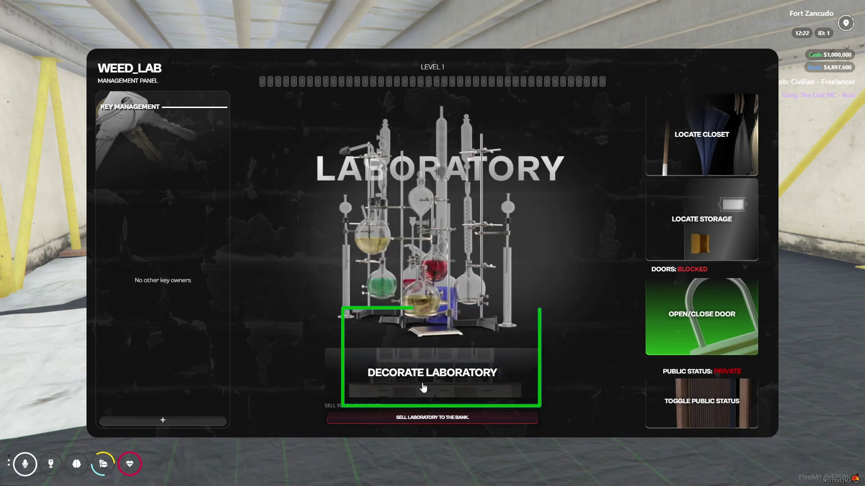
# Step: Start decorating the laboratory and select the Weed Table 01a from the cannabis furniture category for placement
pyautogui.click(453, 382)
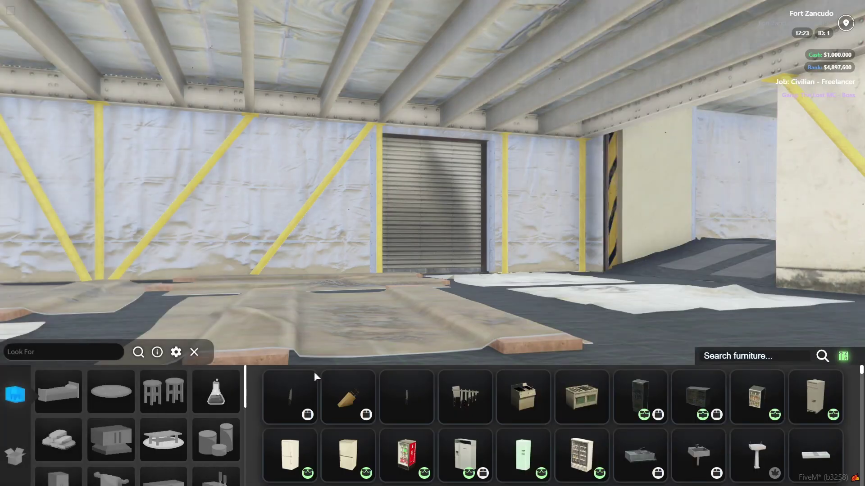
pyautogui.scroll(-5, 198, 419)
pyautogui.click(153, 473)
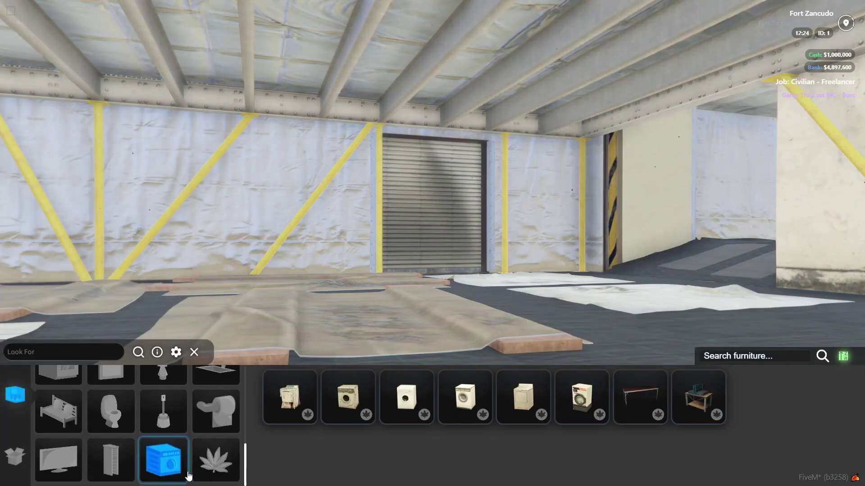
pyautogui.click(215, 460)
pyautogui.click(757, 396)
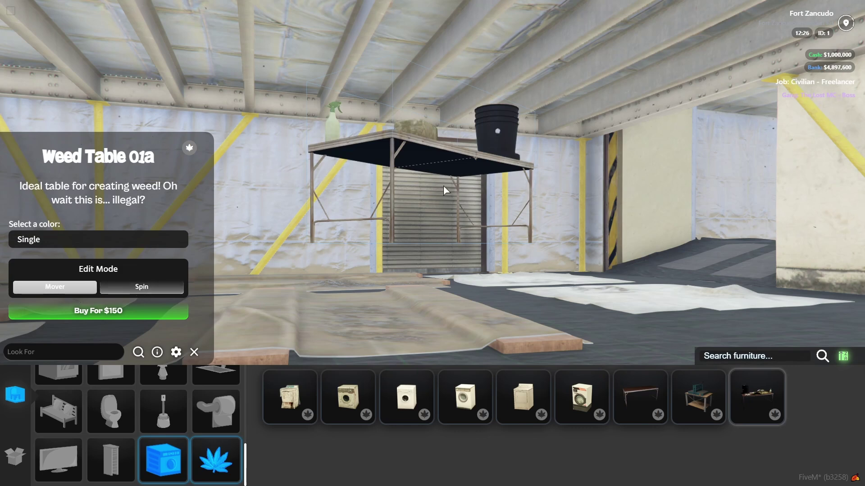
# Step: Position the weed table on the floor in front of the shutter with a slight rotation and buy it for $150
pyautogui.moveTo(434, 245); pyautogui.dragTo(354, 335)
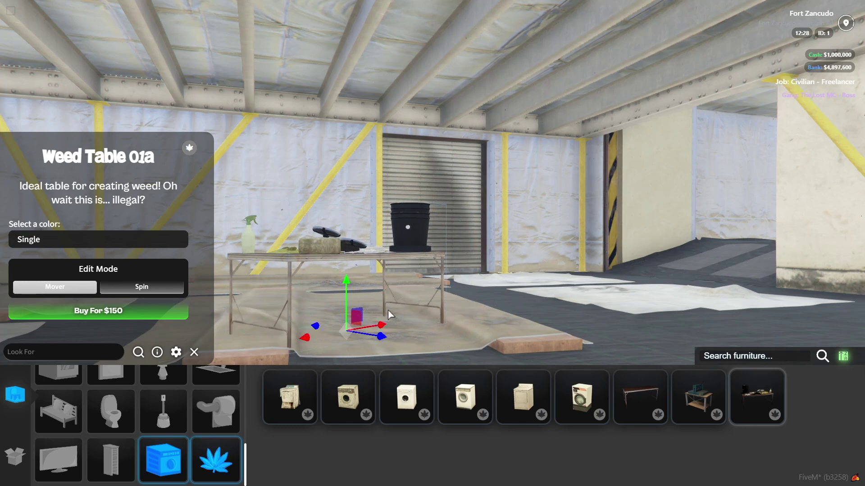
pyautogui.click(142, 286)
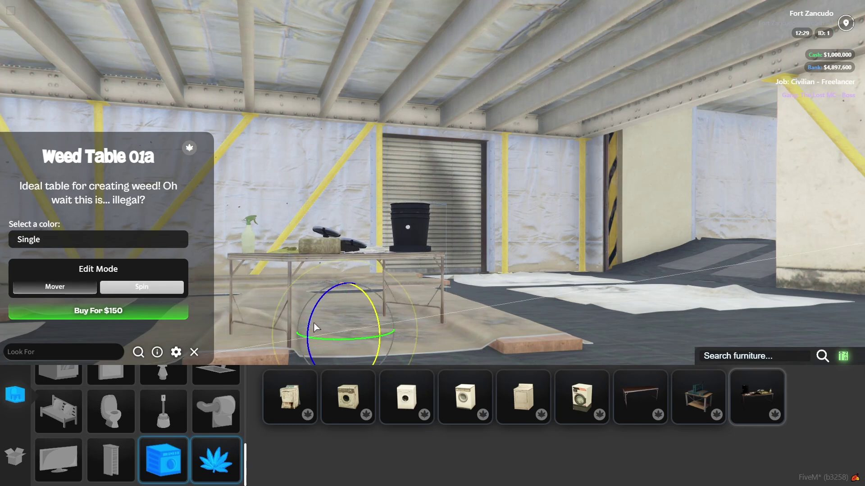
pyautogui.moveTo(314, 335); pyautogui.dragTo(305, 339)
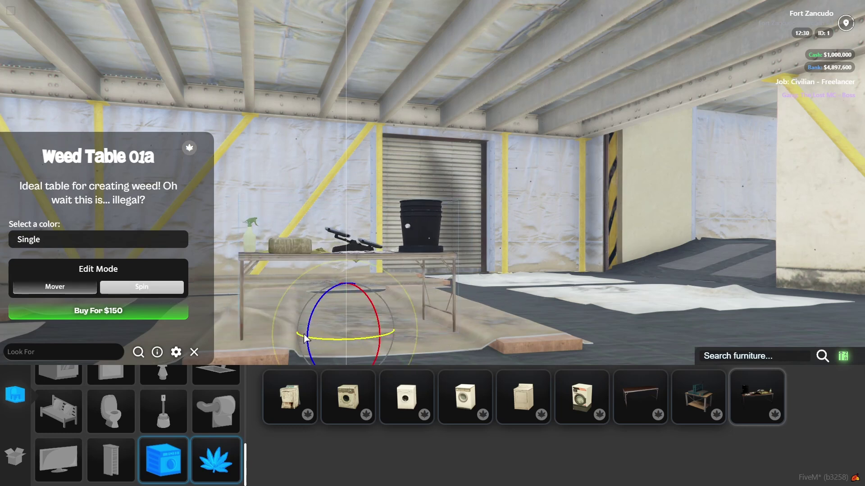
pyautogui.click(126, 317)
pyautogui.click(377, 273)
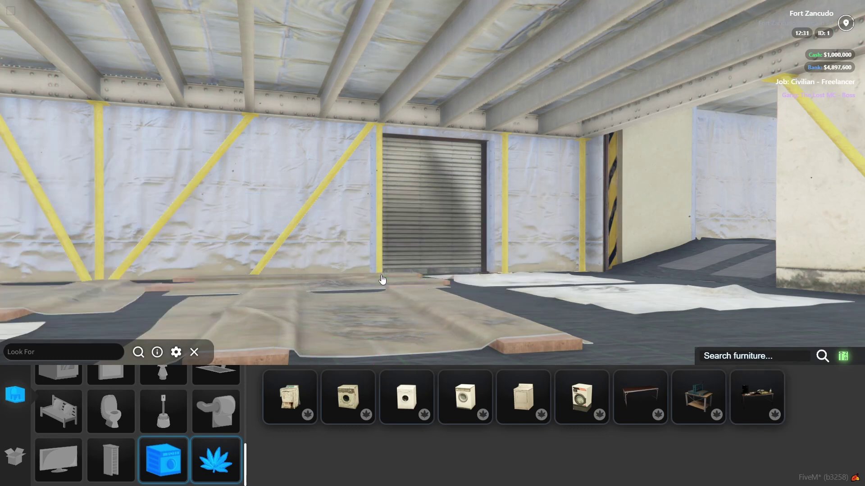
# Step: Leave the decoration mode, walk up to the placed weed table and target it for interaction
pyautogui.moveTo(692, 396)
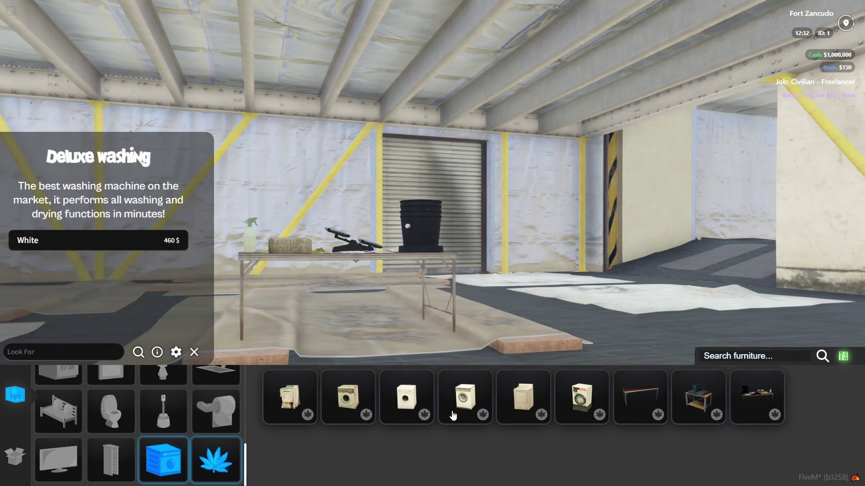
pyautogui.moveTo(358, 410)
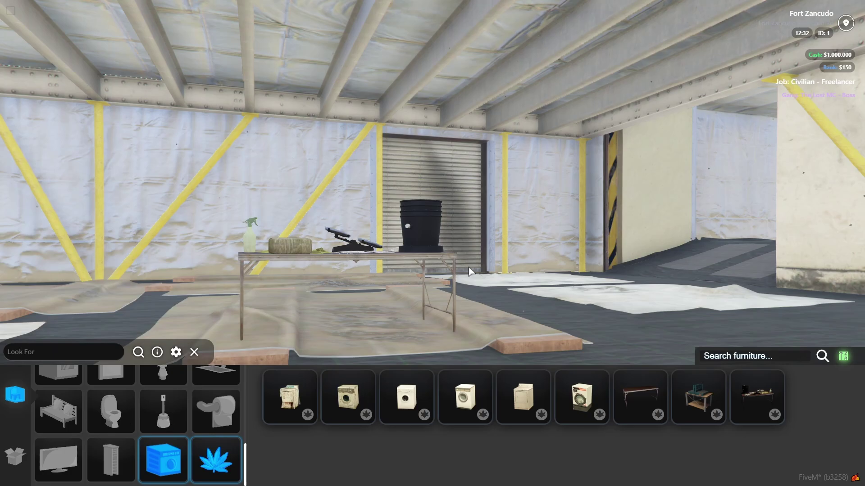
pyautogui.press('Escape')
pyautogui.press('Escape')
pyautogui.press('w')
pyautogui.press('alt')
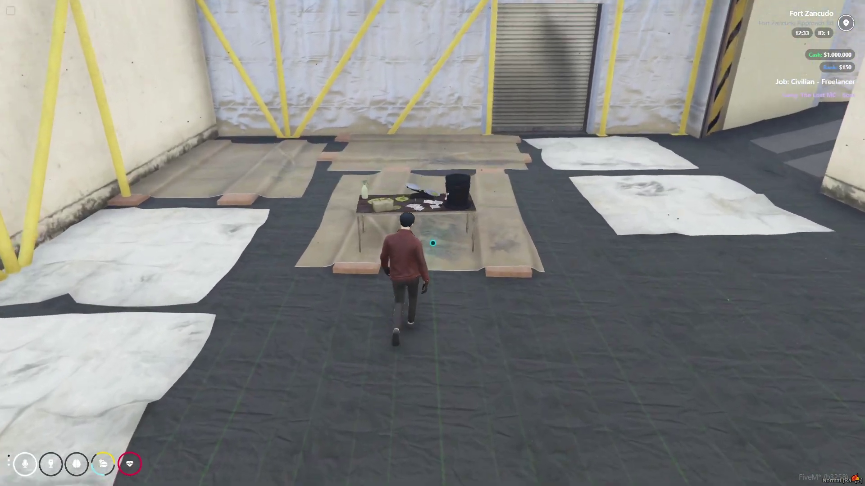
pyautogui.click(432, 243)
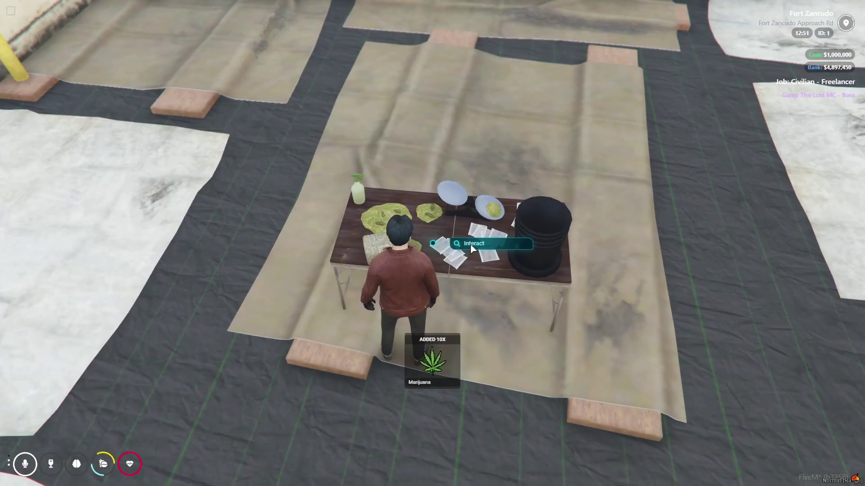